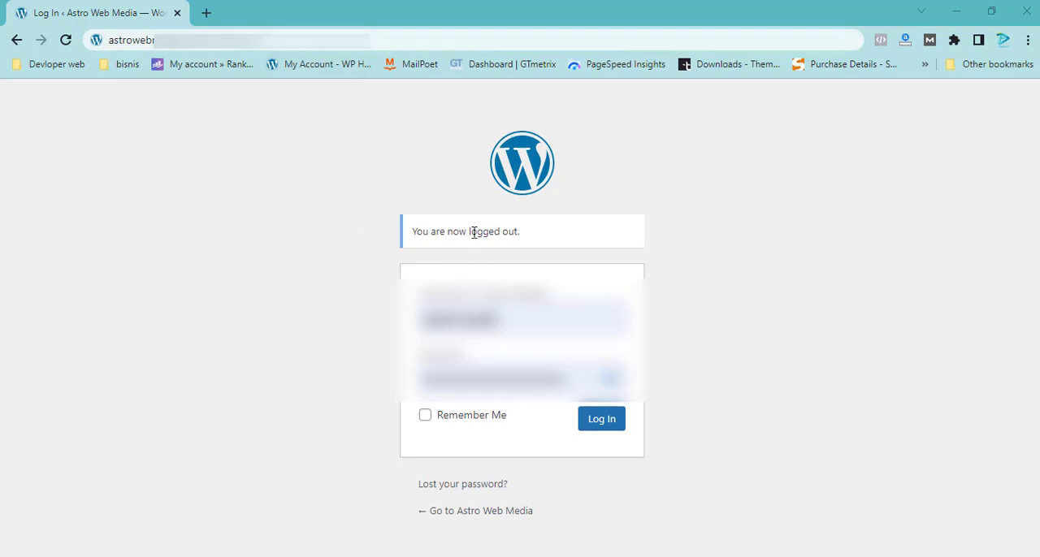
Step: Log in to the WordPress admin with the prefilled credentials and open the list of installed plugins
click(601, 430)
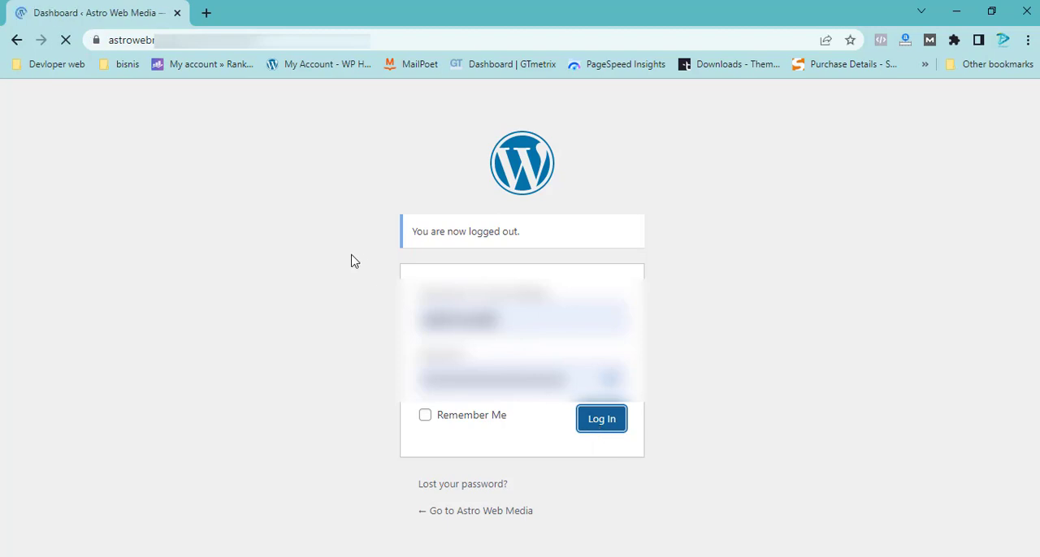
scroll(19, 154, down, 3)
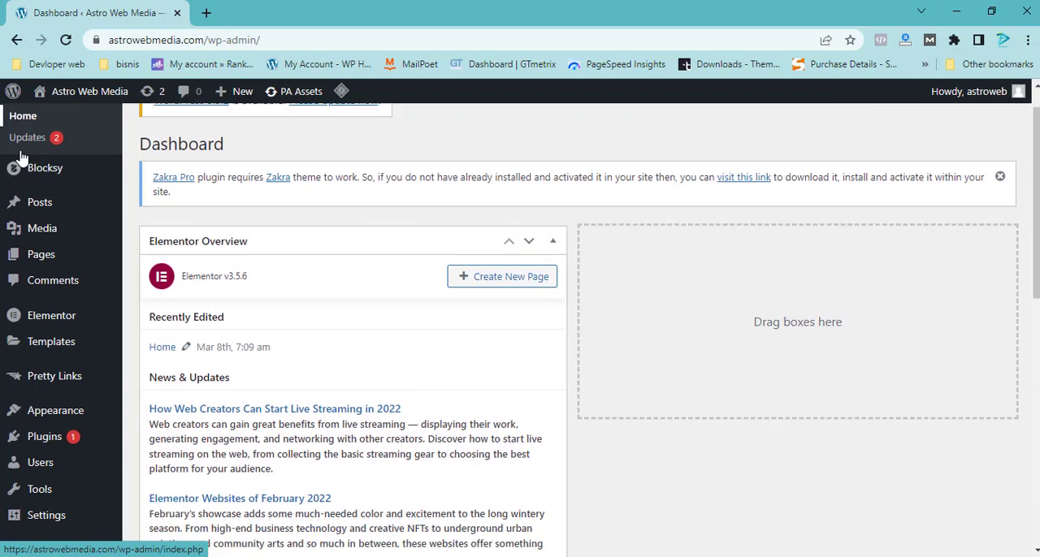
scroll(60, 271, up, 3)
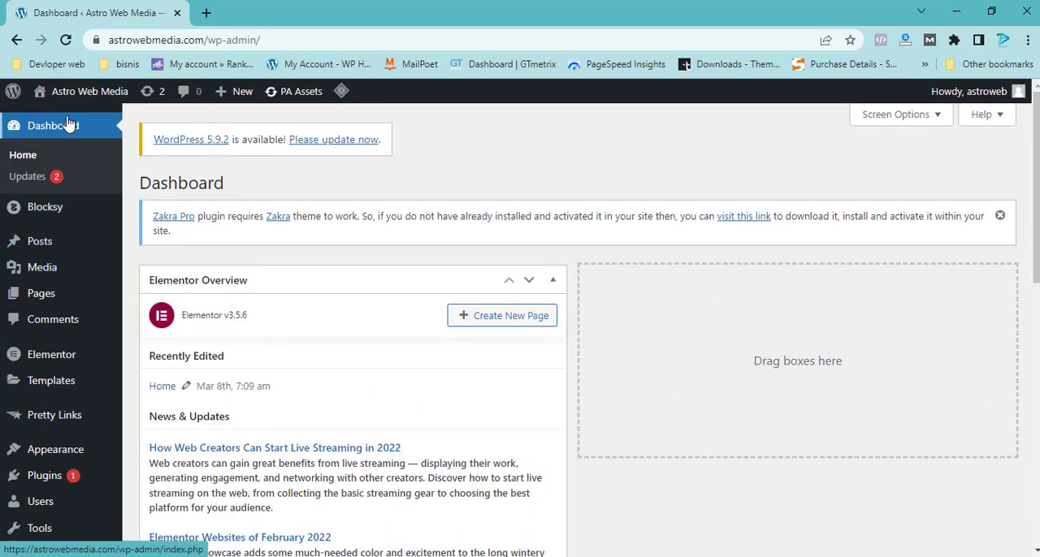
scroll(46, 326, down, 2)
mouse_move(47, 327)
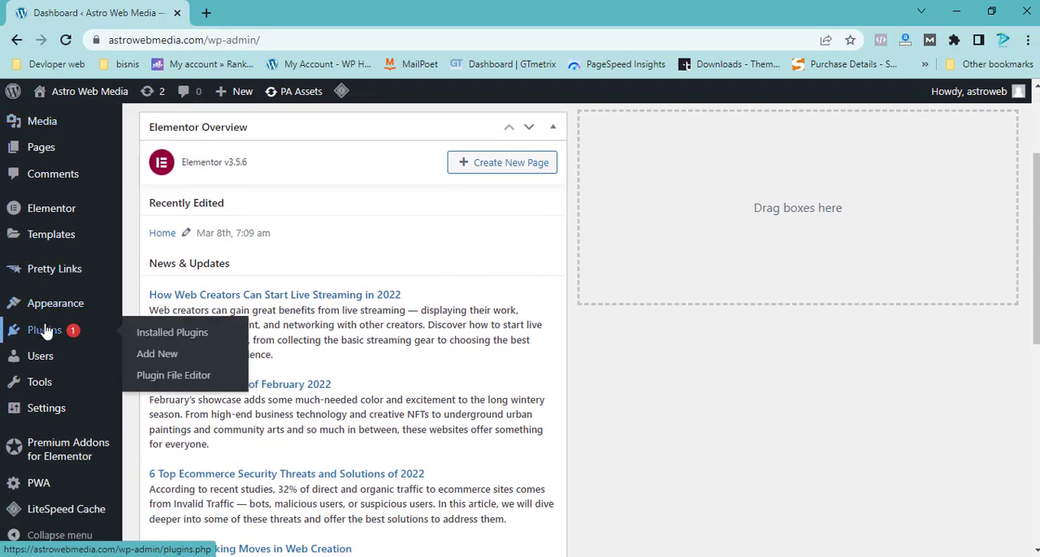
click(173, 335)
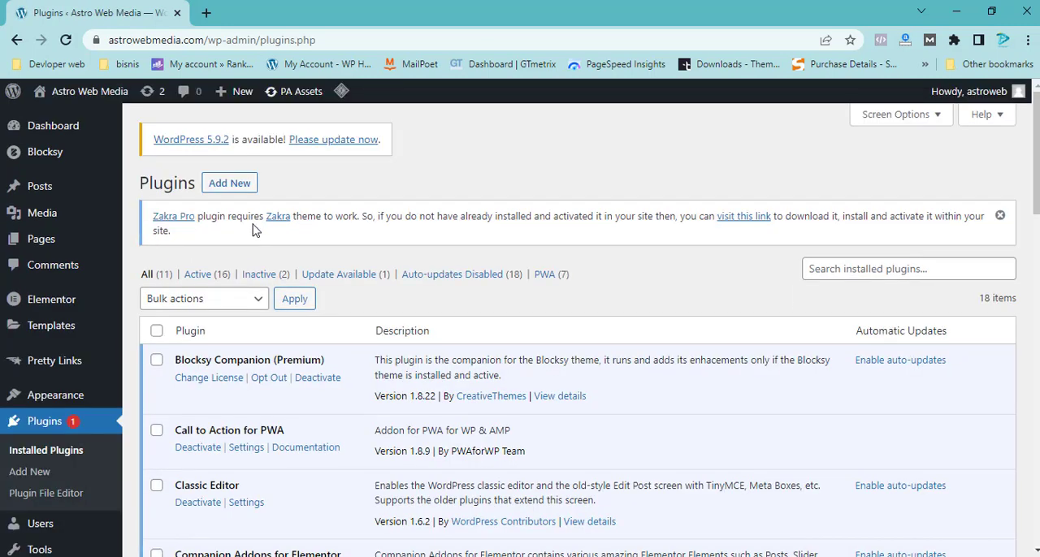
Step: Search the new plugins for "all in one migration", then install and activate All-in-One WP Migration
click(229, 186)
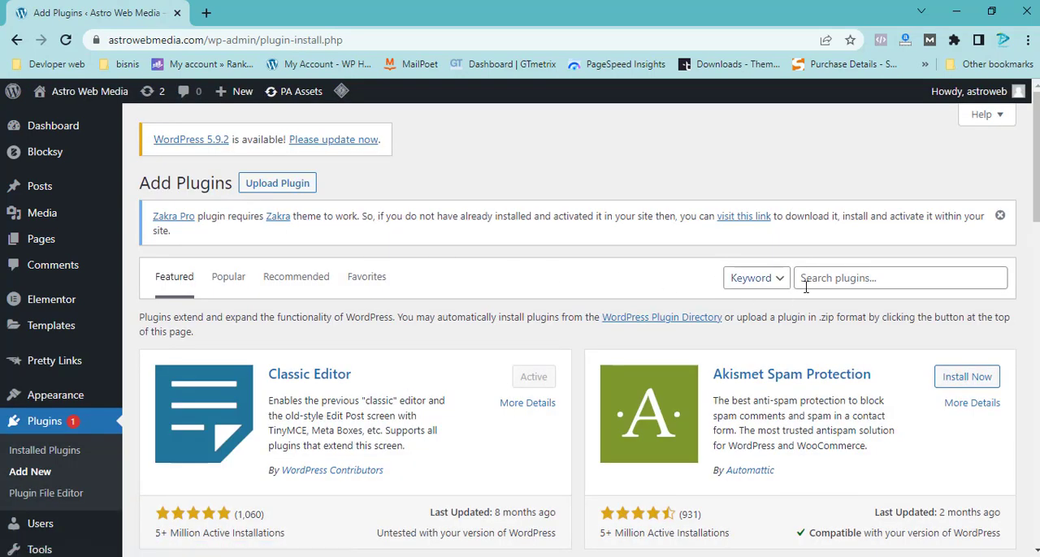
click(841, 280)
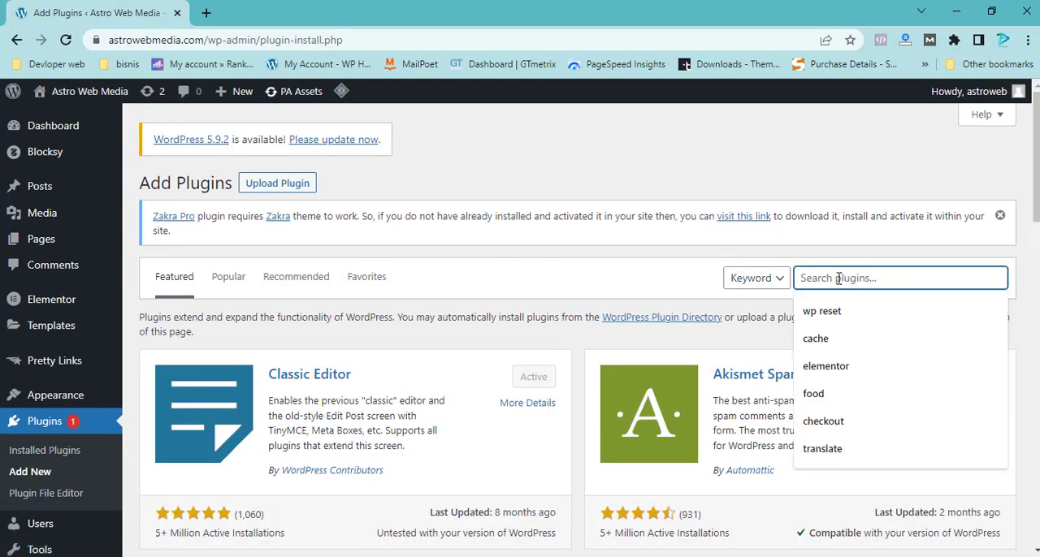
text(all )
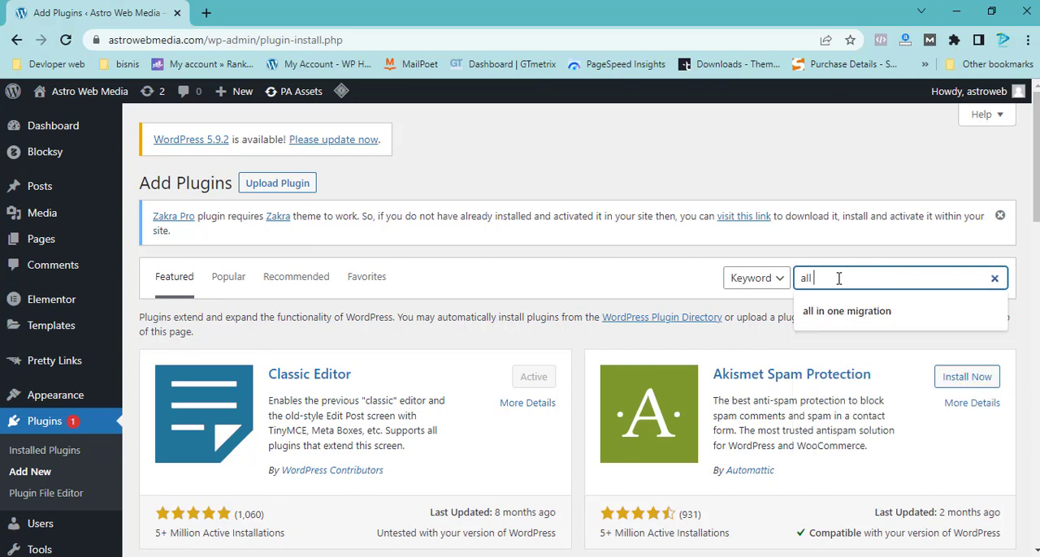
text(in one)
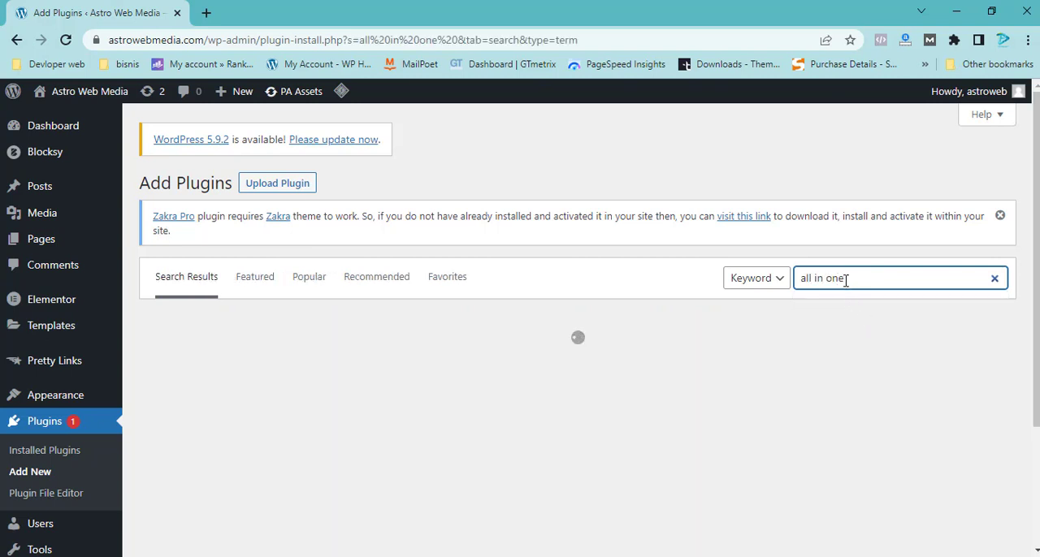
click(845, 280)
click(853, 313)
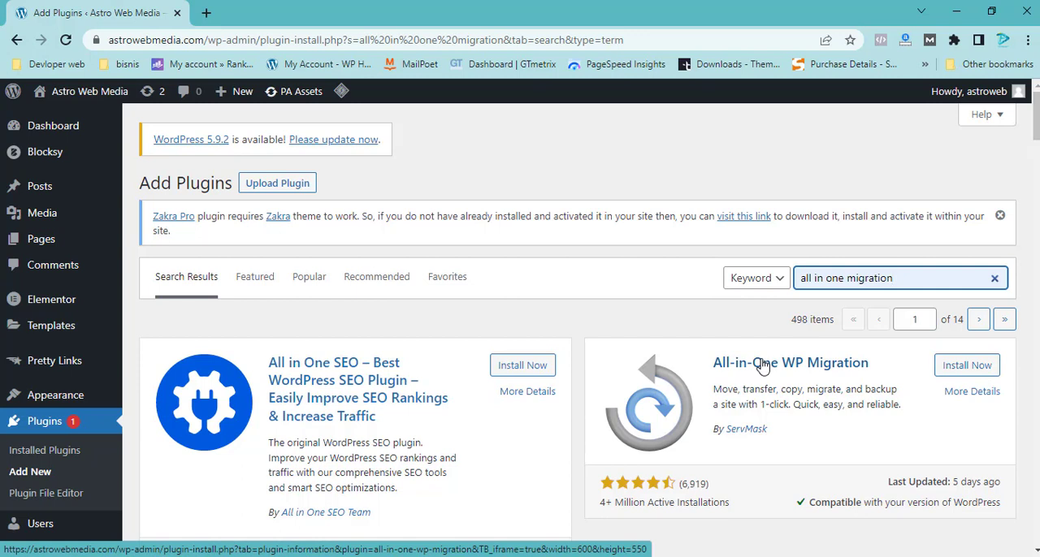
click(959, 367)
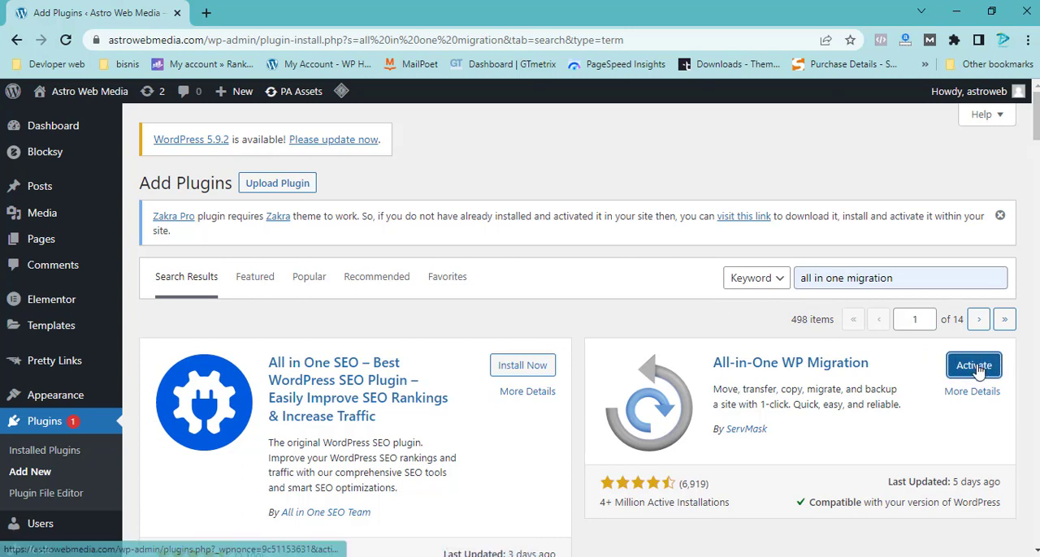
click(975, 368)
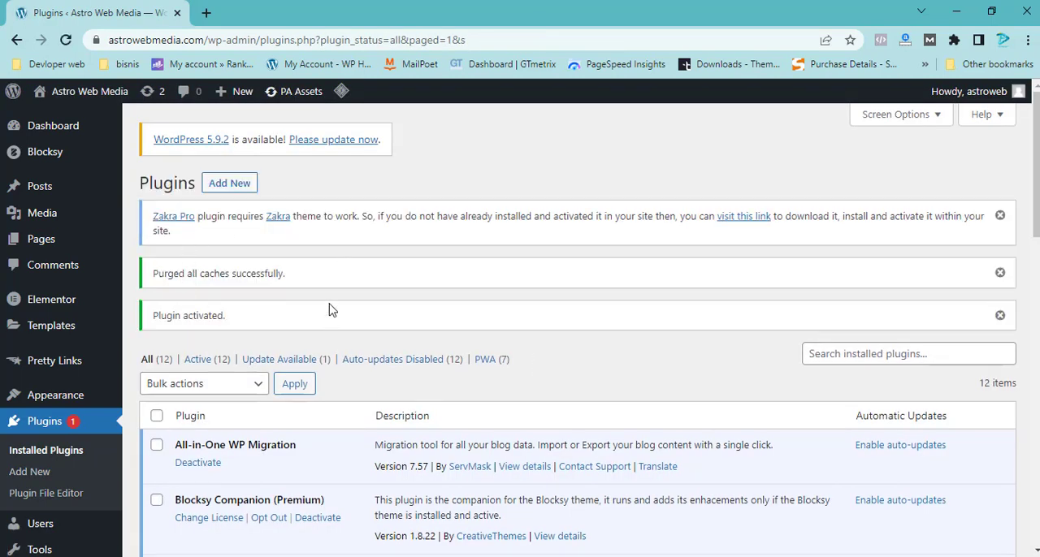
Step: Upload all-in-one-wp-migration-gdrive-extension.zip from the All in One WP Migration folder as a new plugin and install it
click(230, 187)
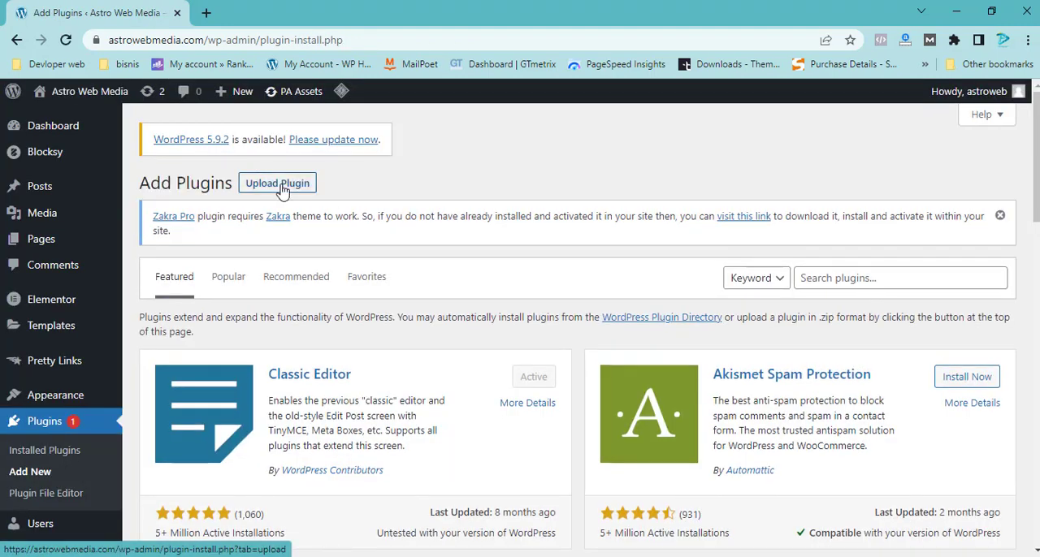
click(278, 184)
click(412, 381)
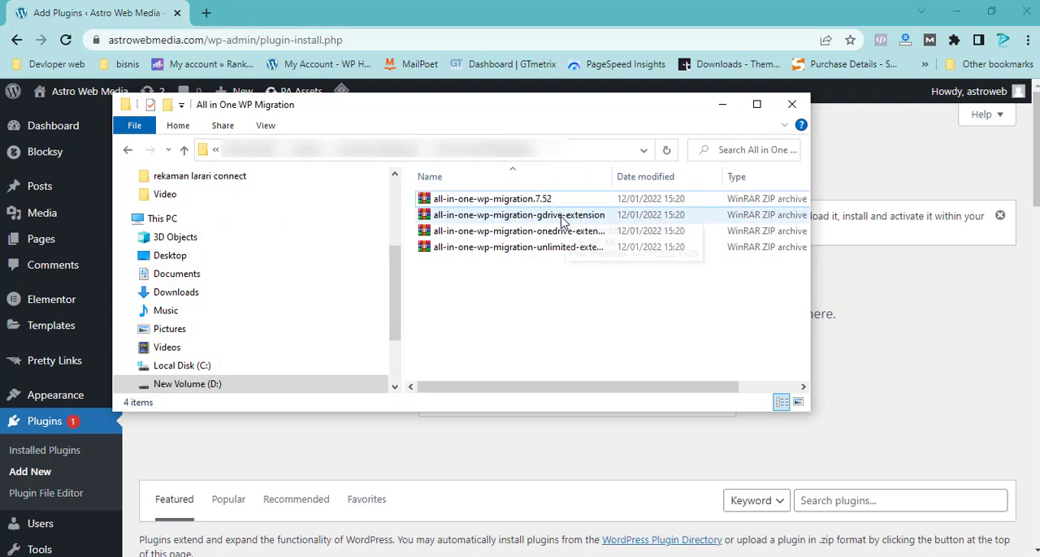
drag(576, 118, 247, 250)
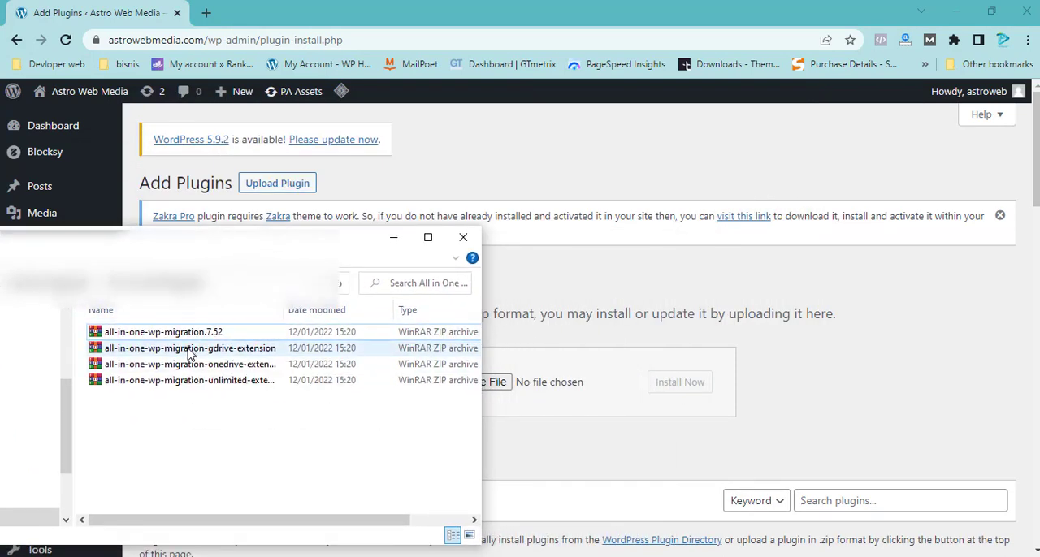
drag(189, 352, 529, 386)
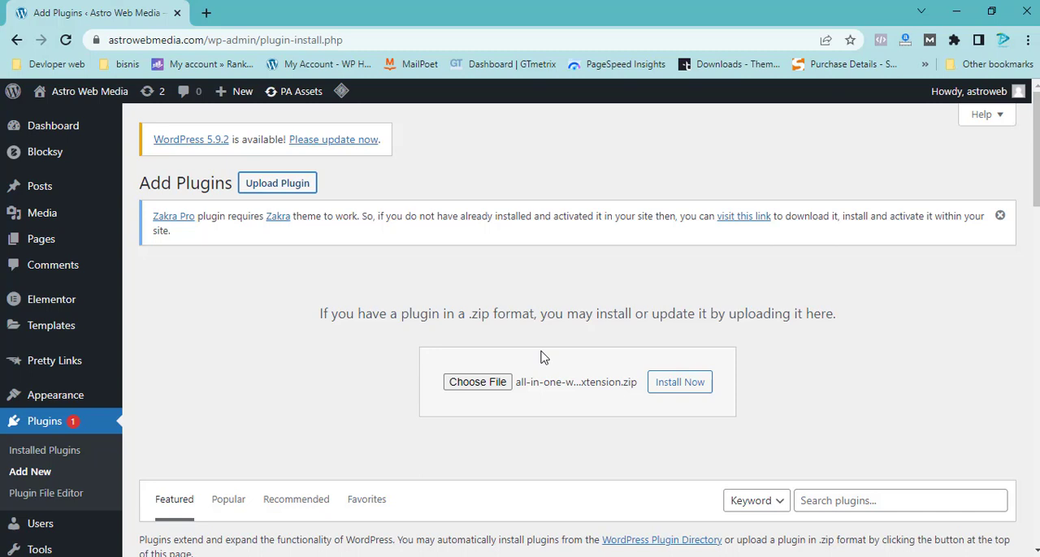
click(670, 388)
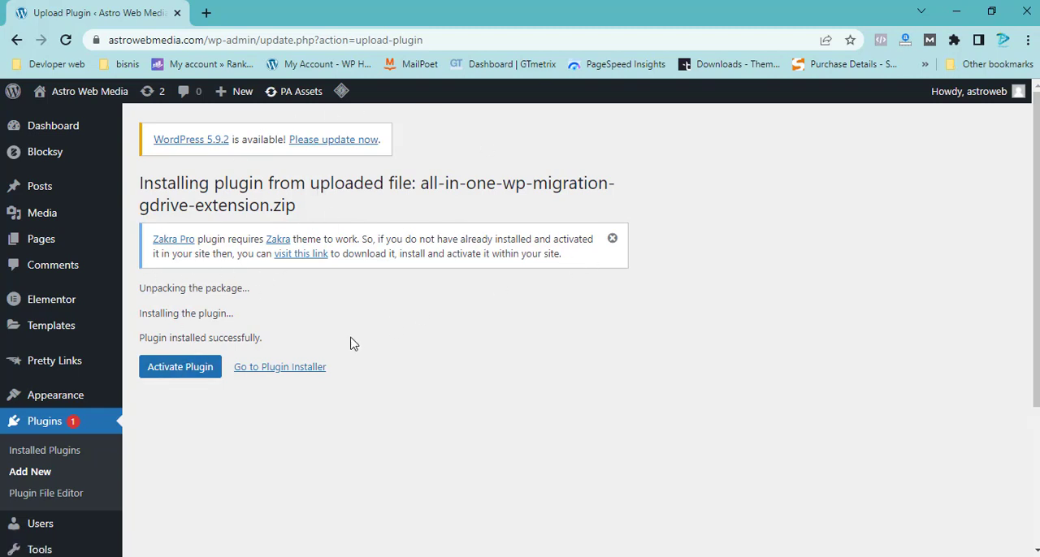
Step: Activate the All-in-One WP Migration Google Drive Extension and update it to version 2.72
click(178, 370)
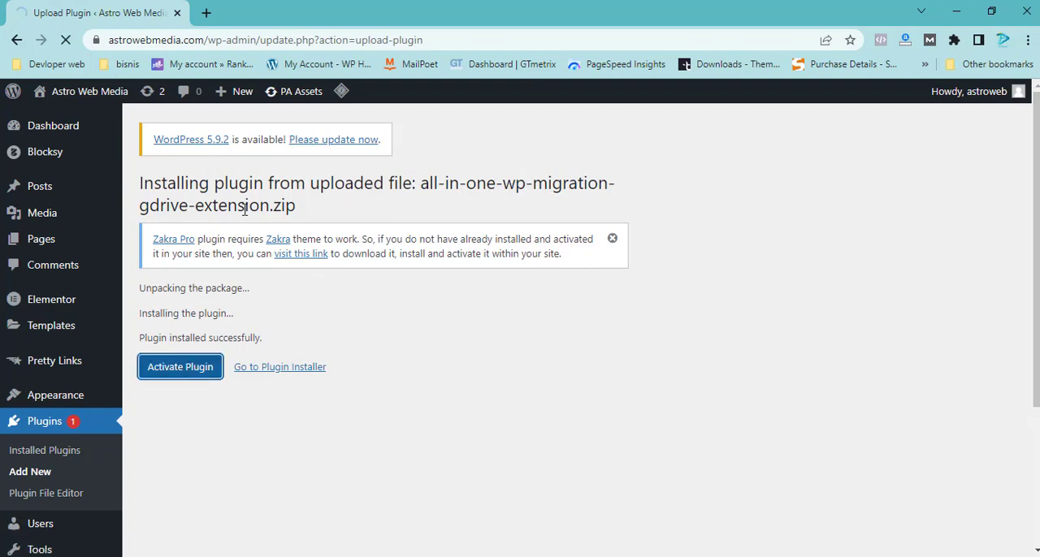
scroll(284, 318, down, 3)
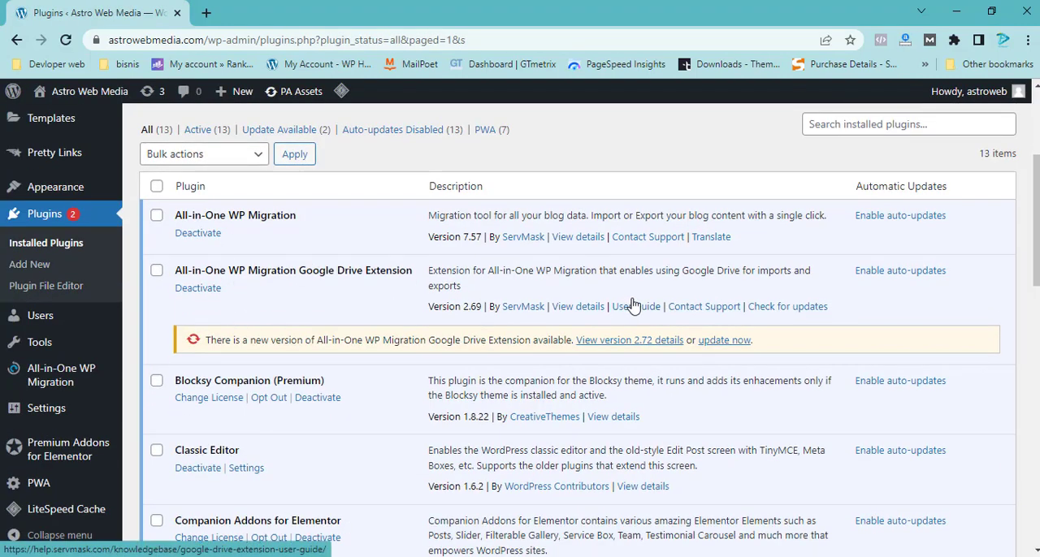
click(723, 342)
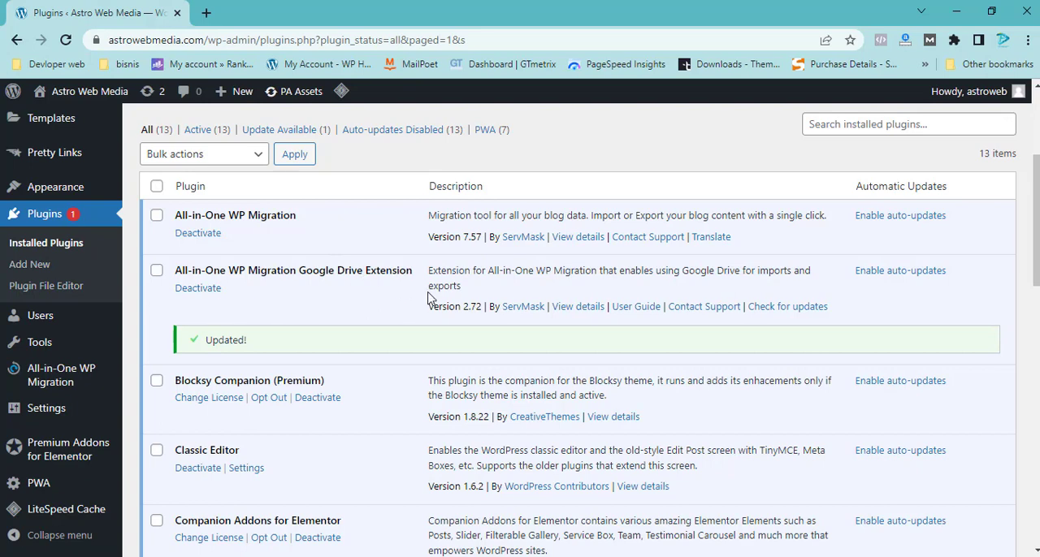
Step: Link a Google Drive account in the migration plugin's Google Drive settings and grant the extension access to the Drive files
scroll(28, 273, down, 2)
mouse_move(33, 374)
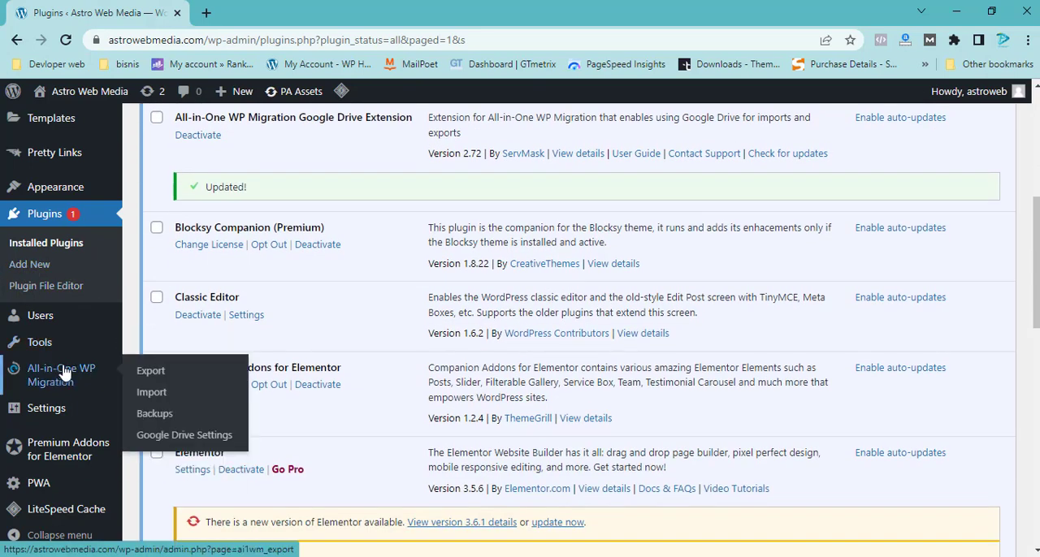
click(207, 436)
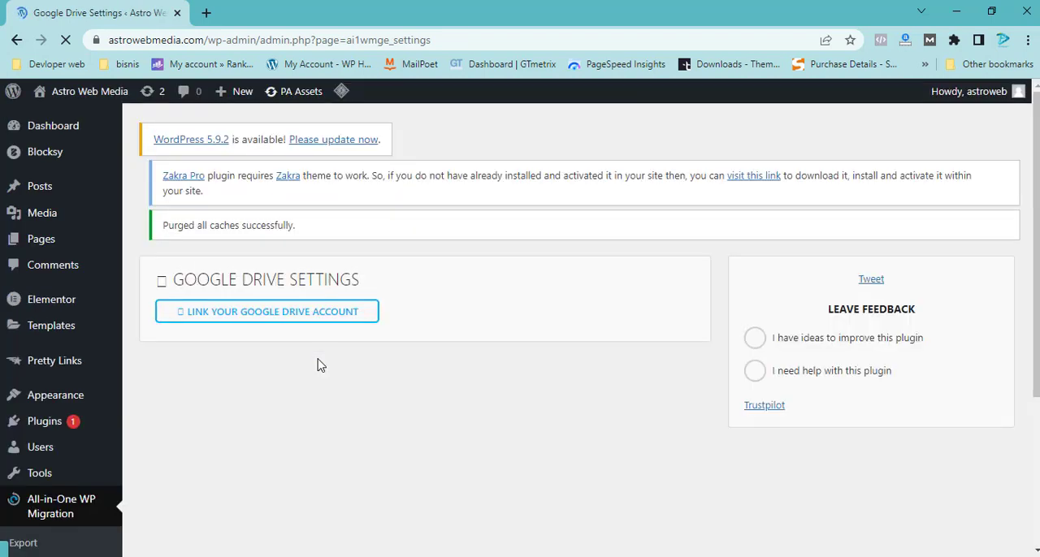
click(278, 317)
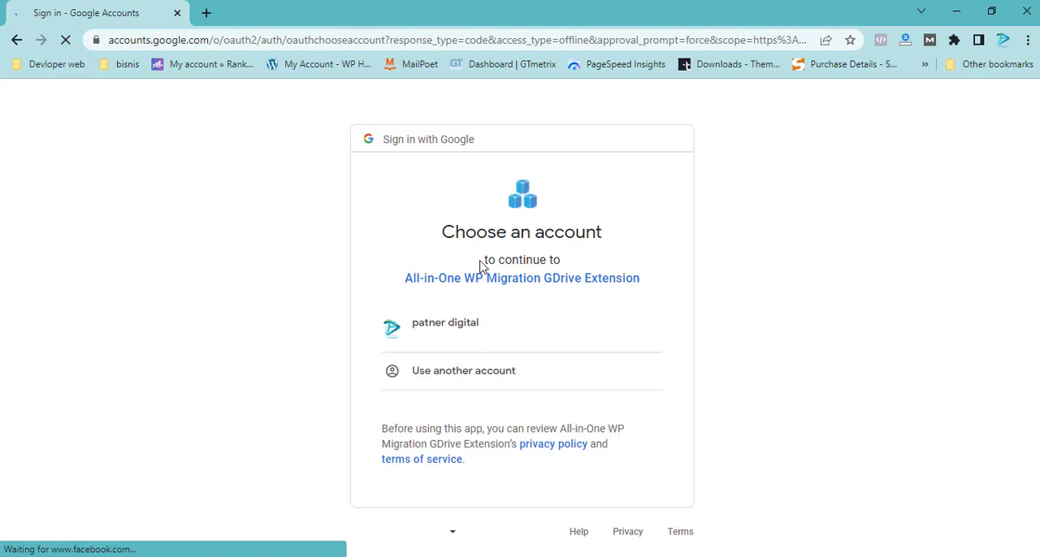
click(471, 329)
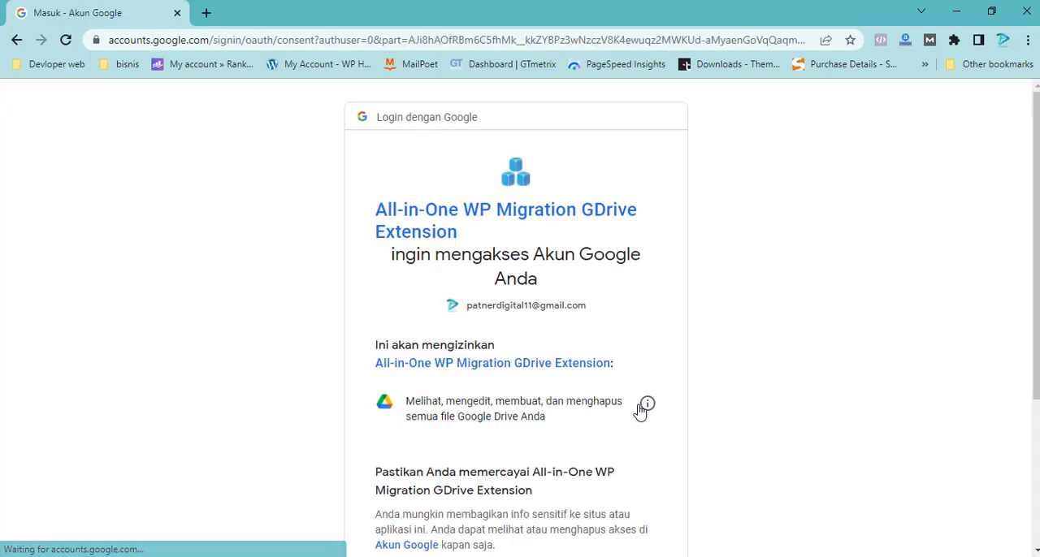
scroll(643, 422, down, 3)
click(575, 449)
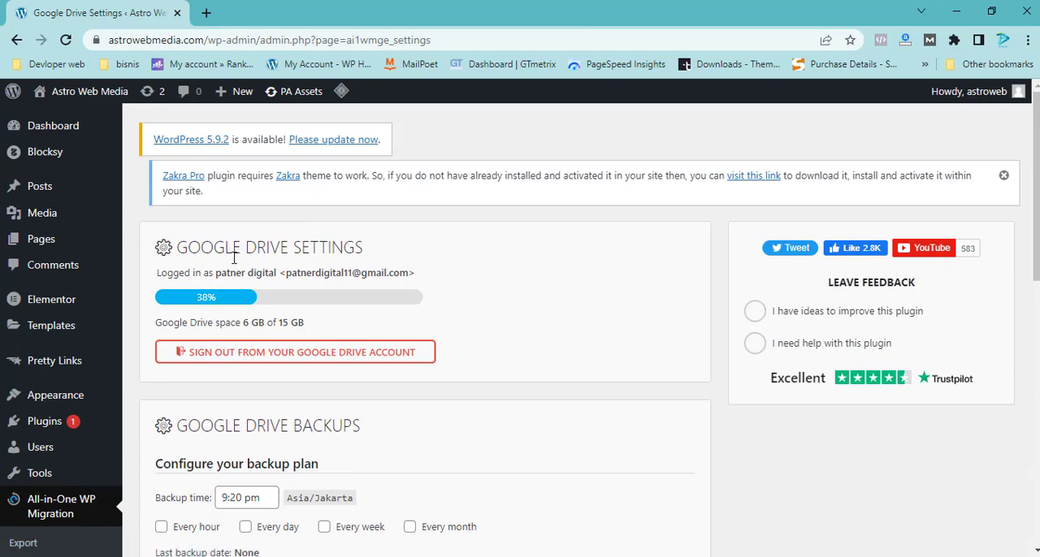
Step: Set the Google Drive backup plan to run every week
scroll(320, 286, down, 3)
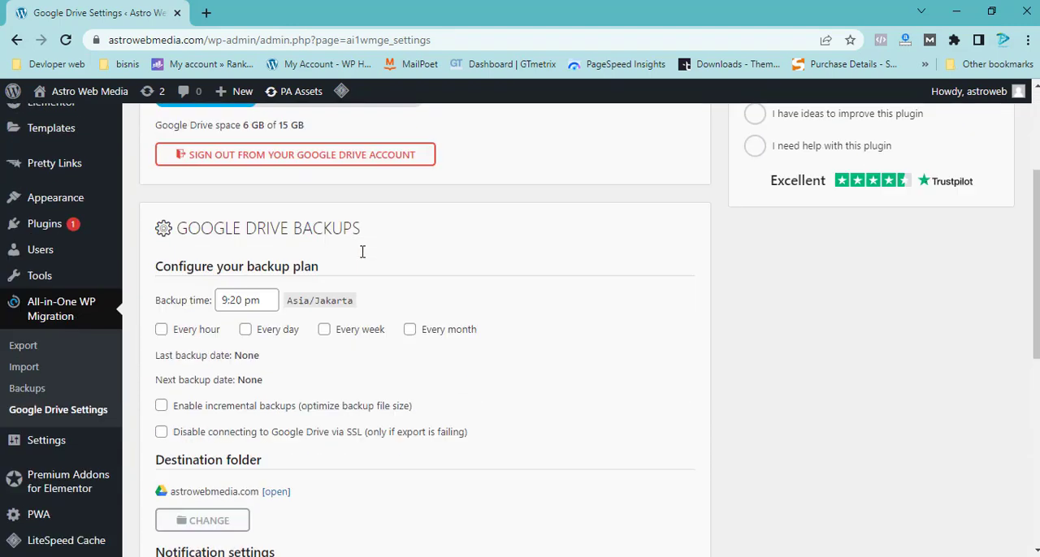
scroll(341, 251, down, 2)
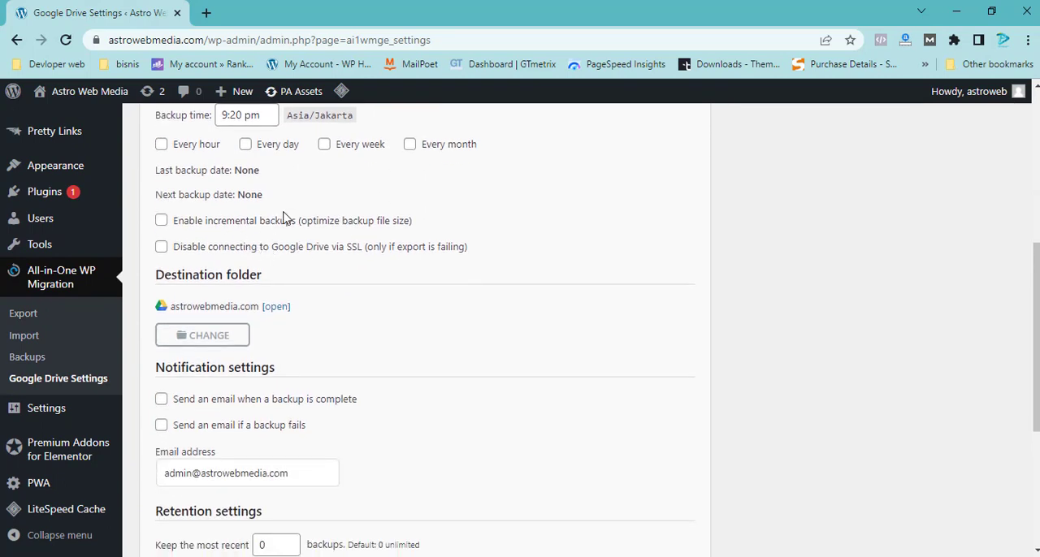
scroll(290, 217, up, 2)
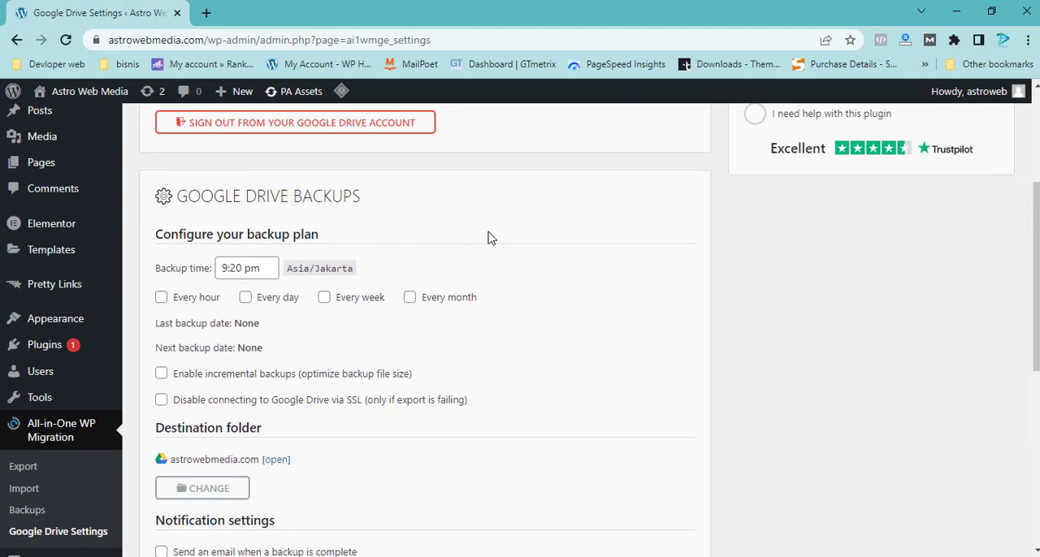
scroll(284, 309, down, 1)
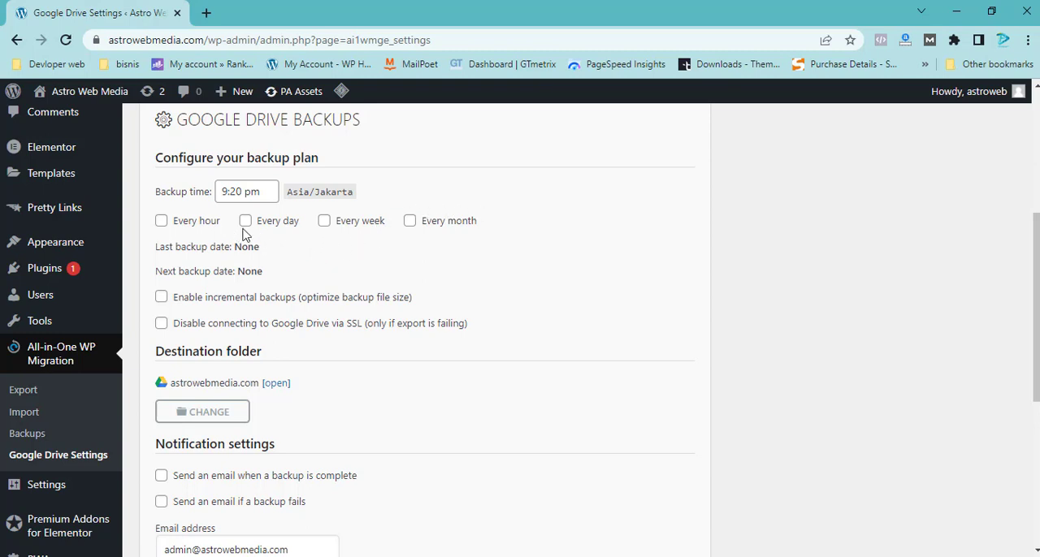
click(325, 222)
Step: Enable e-mail notifications both for completed backups and for failed backups
scroll(313, 352, down, 2)
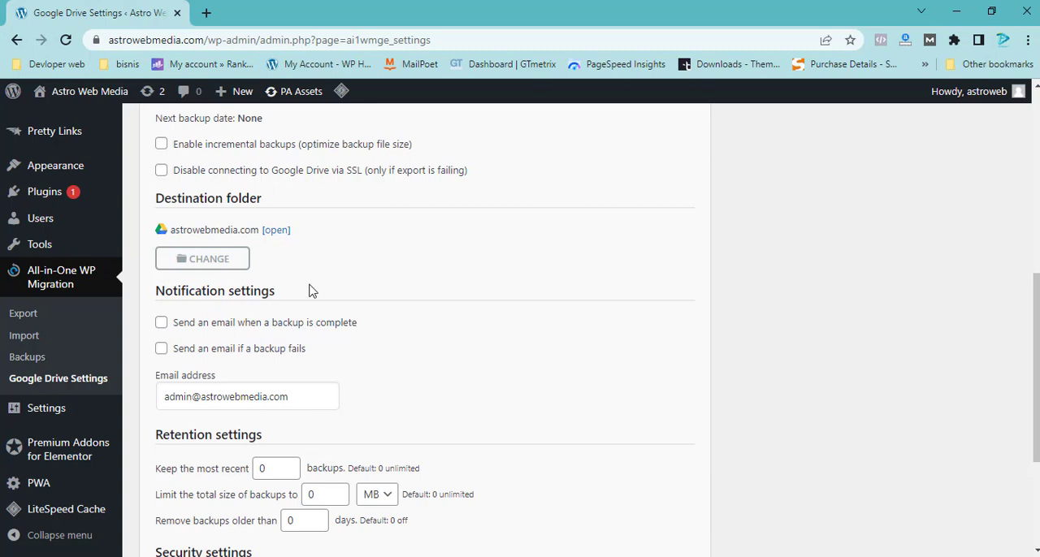
scroll(378, 272, up, 2)
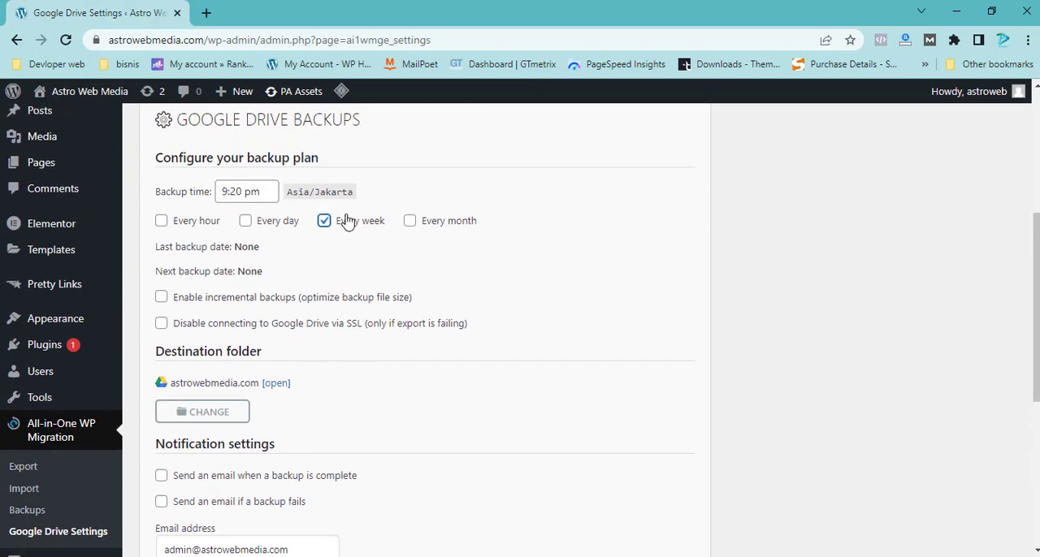
scroll(276, 342, down, 2)
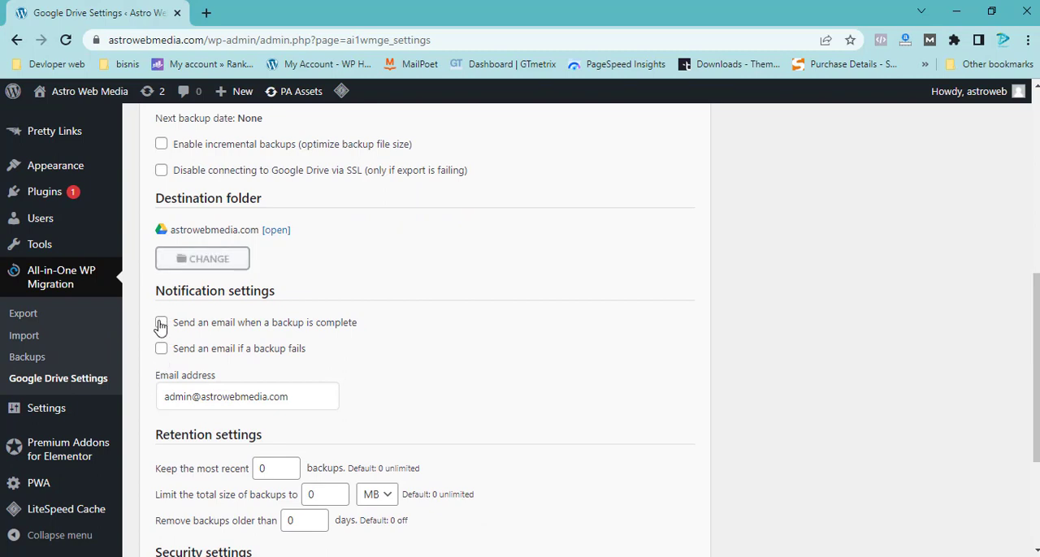
click(161, 349)
Step: Keep only the 1 most recent backup and lock the settings page for all users except the current one
scroll(392, 406, down, 2)
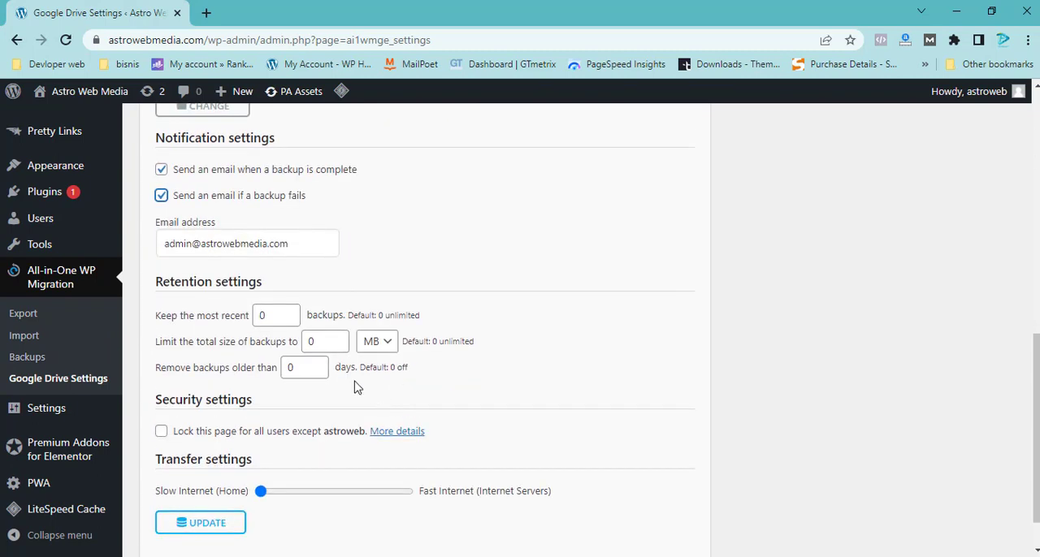
click(276, 314)
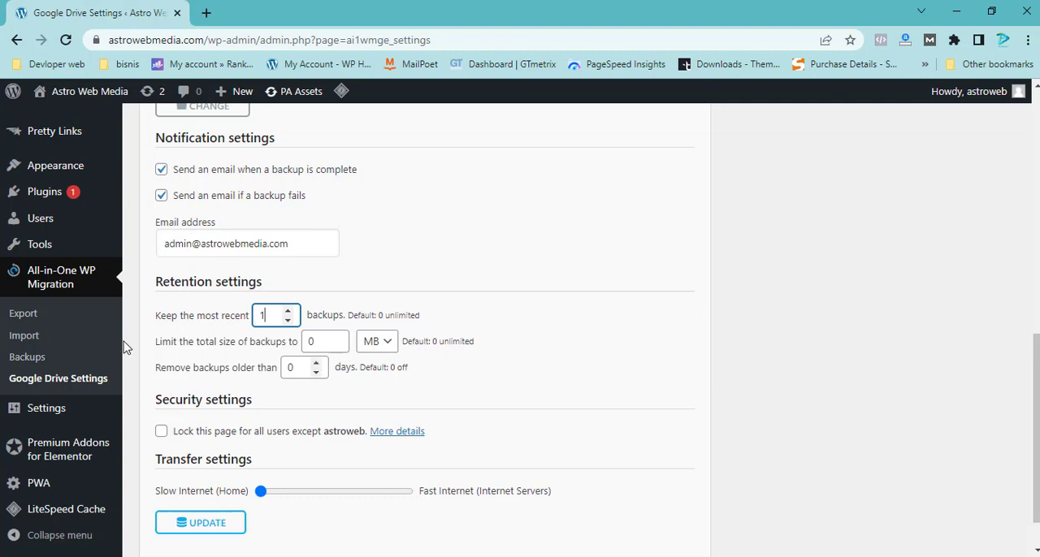
click(161, 432)
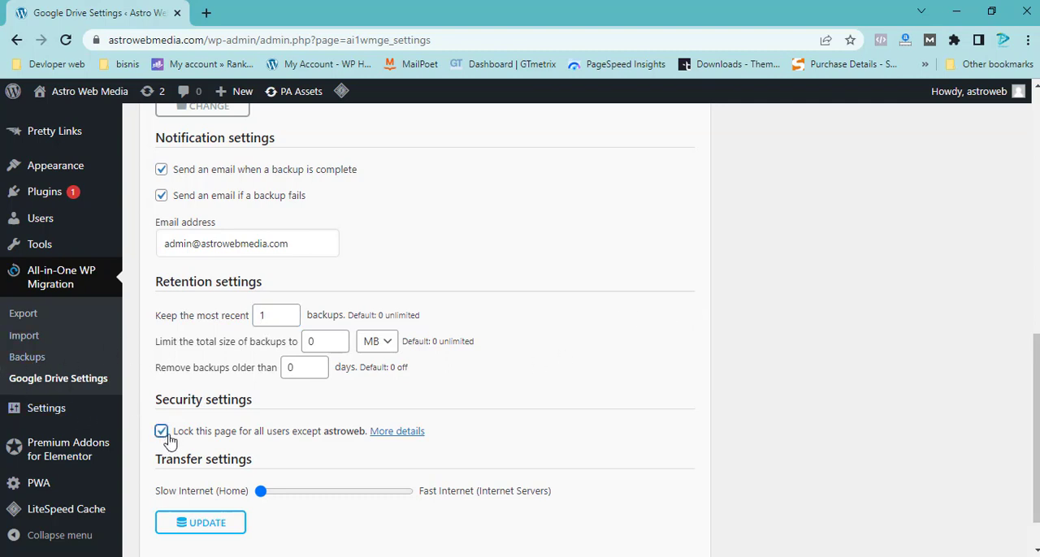
Step: Save the Google Drive backup settings and review the saved backup plan
scroll(167, 437, down, 1)
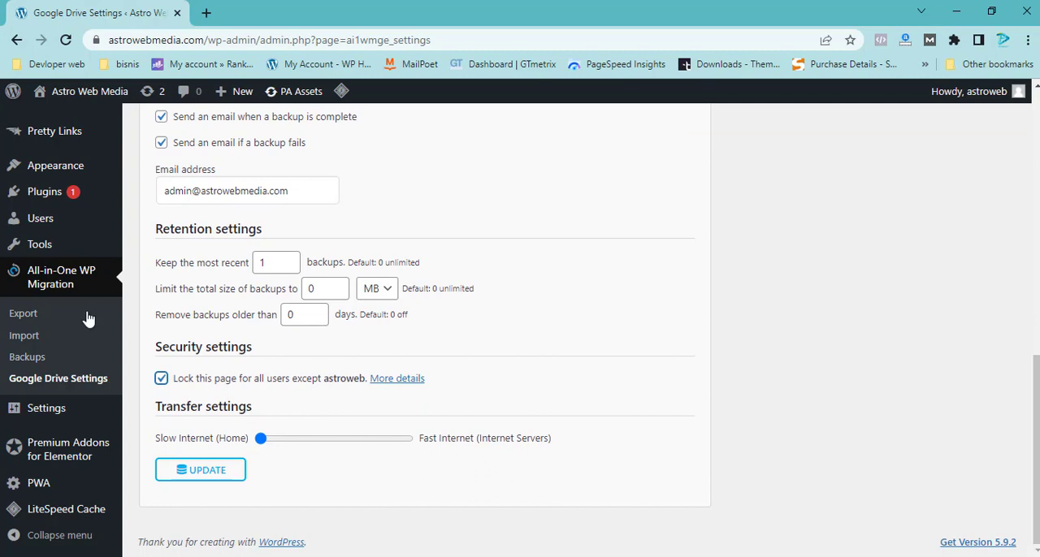
click(198, 473)
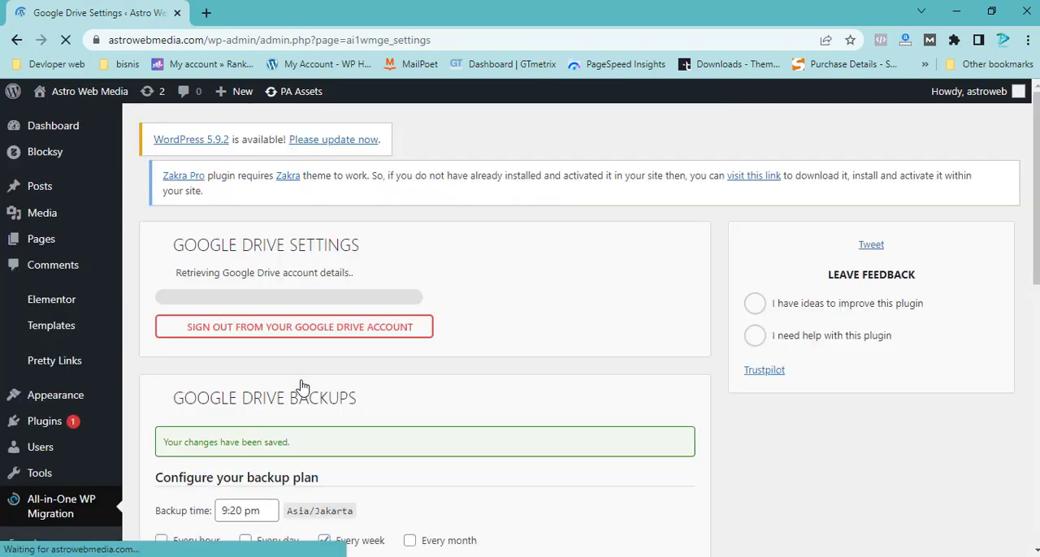
scroll(391, 427, down, 4)
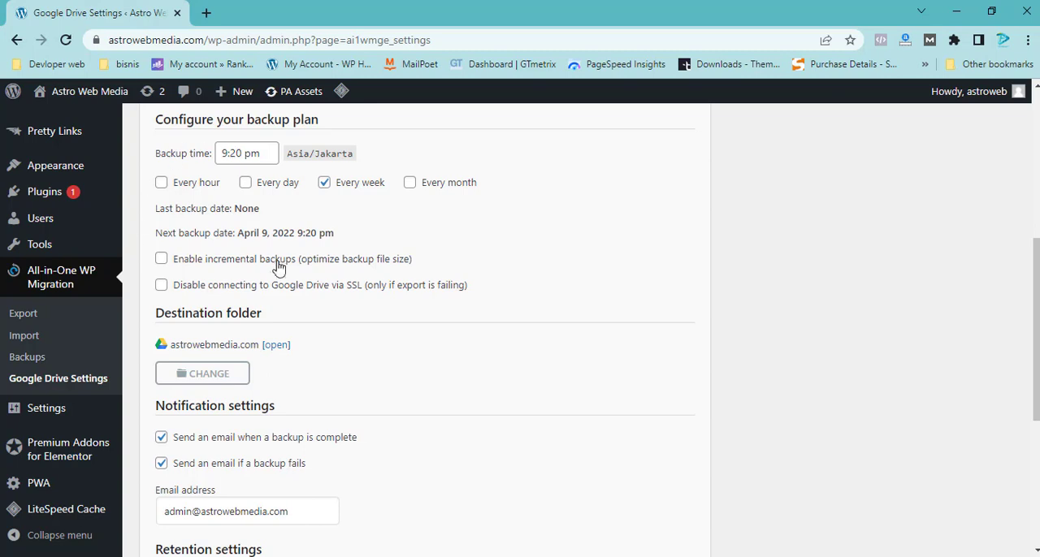
scroll(341, 281, down, 4)
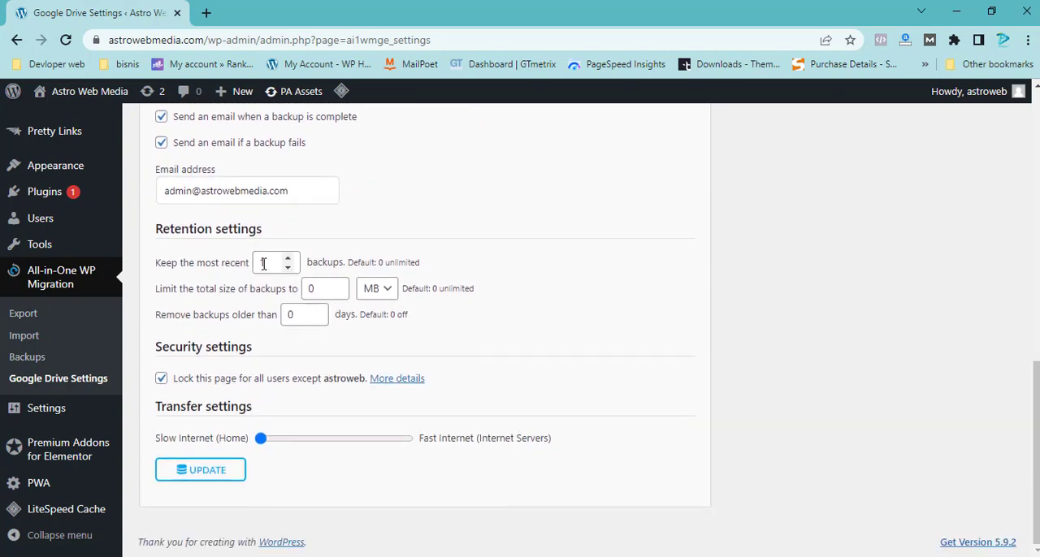
Step: Replace the notification e-mail address with the saved Gmail address and update the Google Drive settings
scroll(364, 231, up, 2)
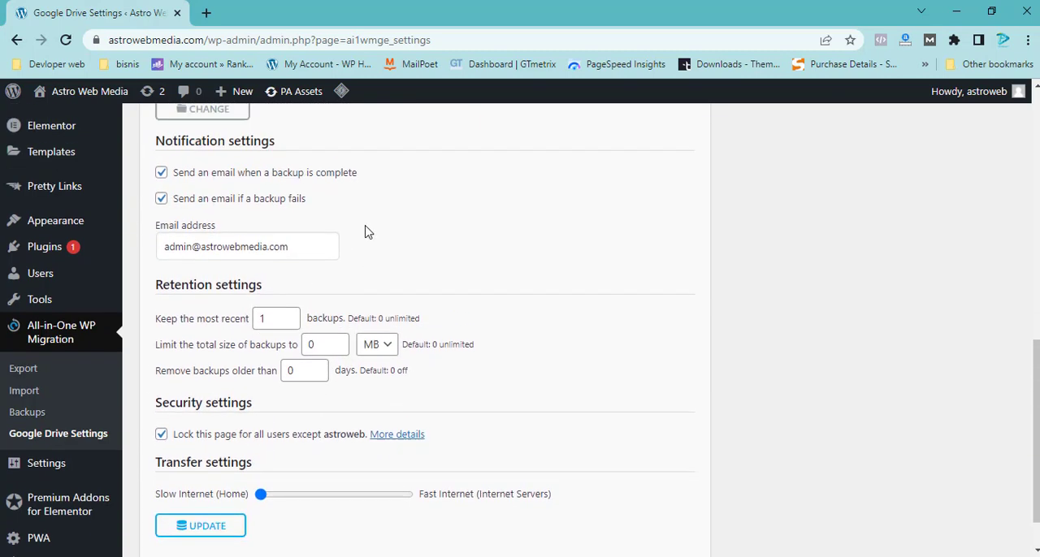
drag(315, 346, 149, 348)
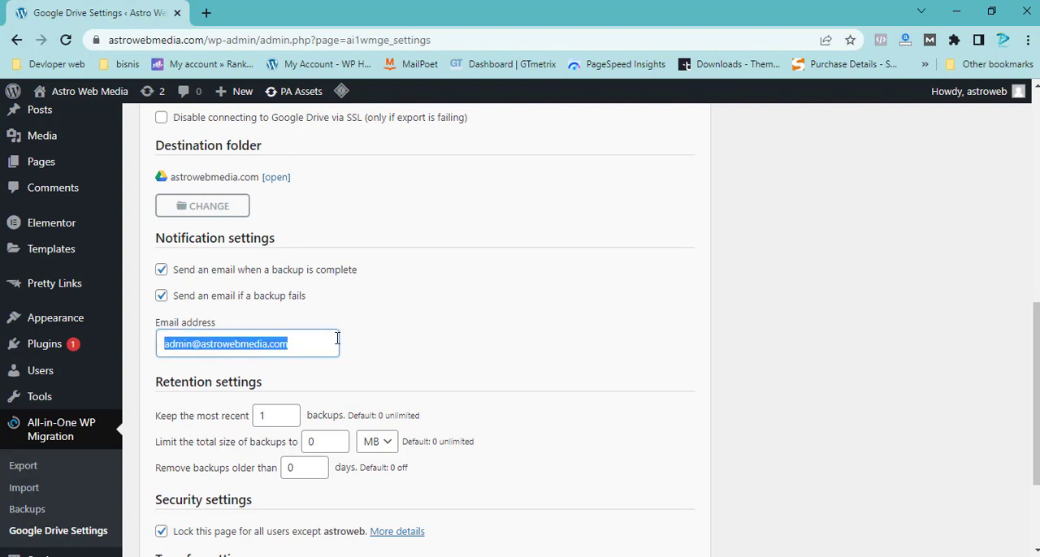
key(BackSpace)
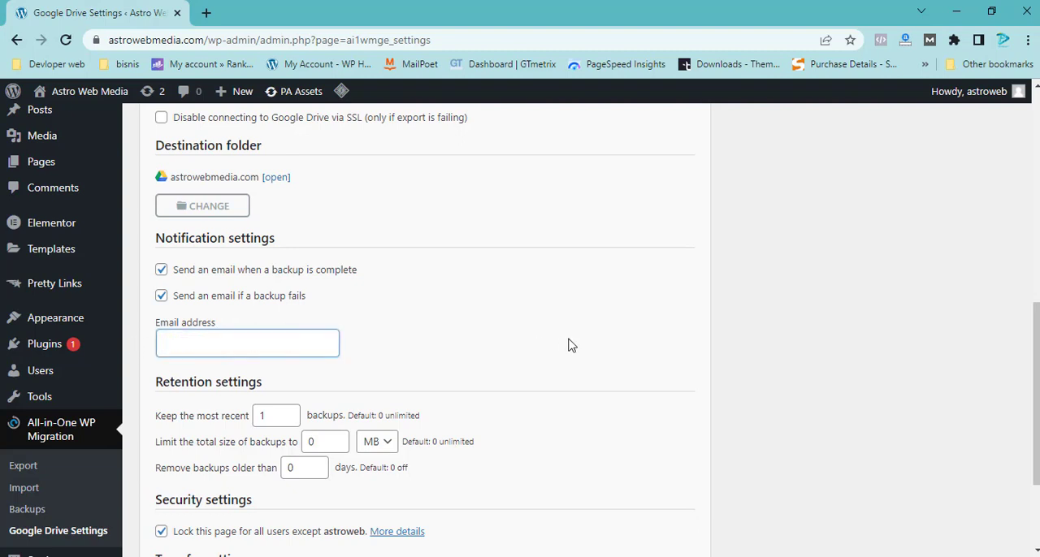
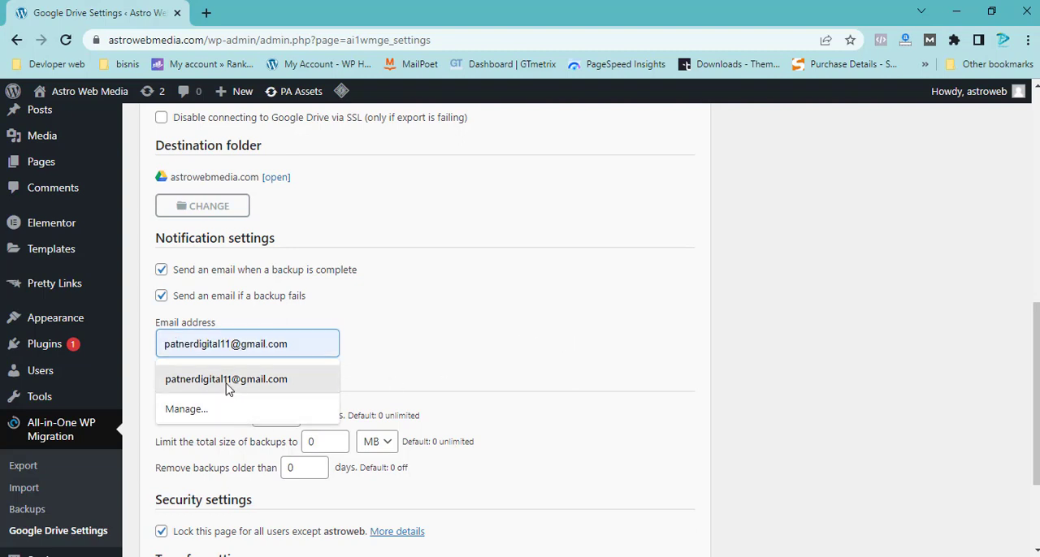
click(229, 380)
scroll(272, 345, down, 3)
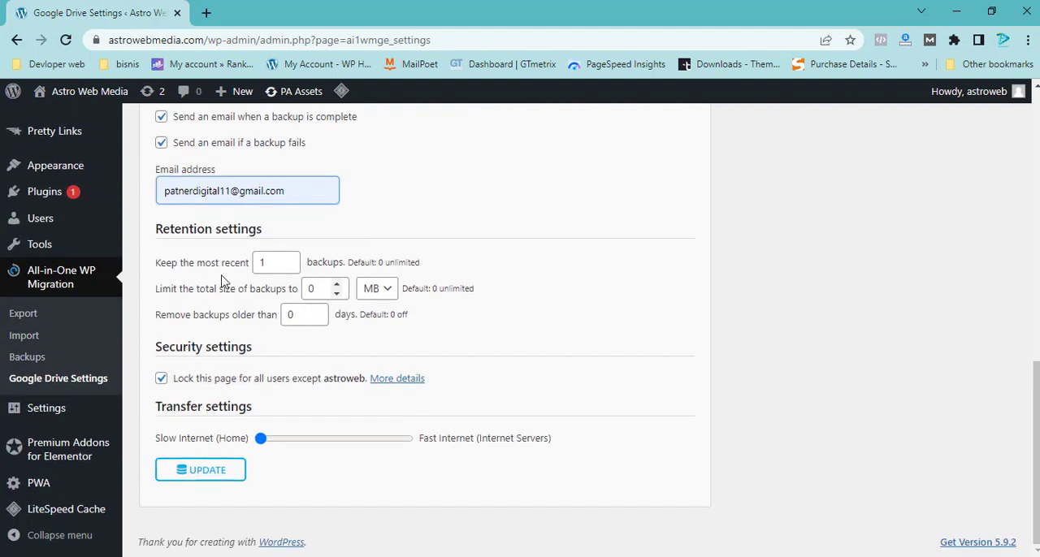
click(191, 478)
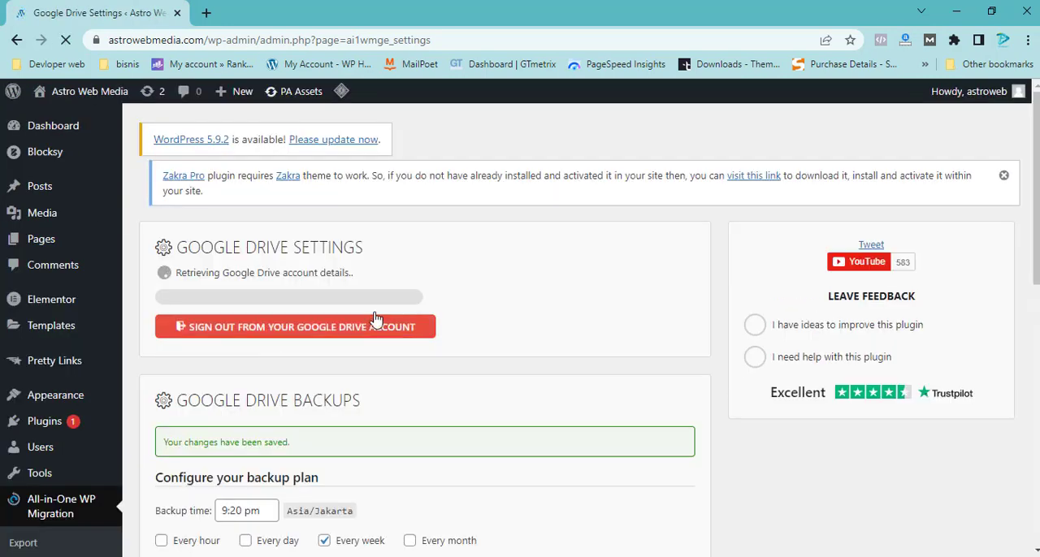
Step: Create a local backup of the site in the migration plugin and dismiss its download offer
scroll(56, 268, down, 4)
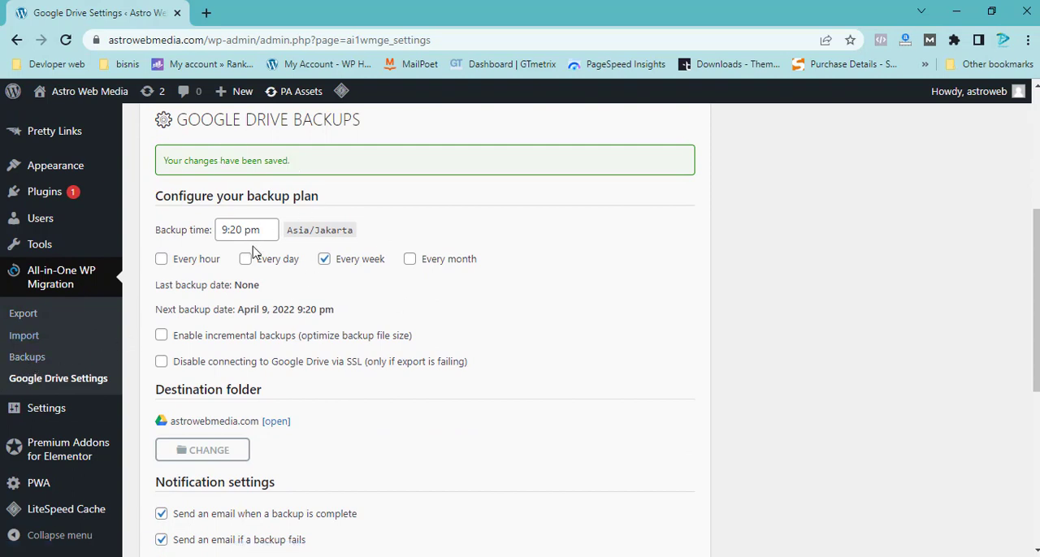
click(37, 360)
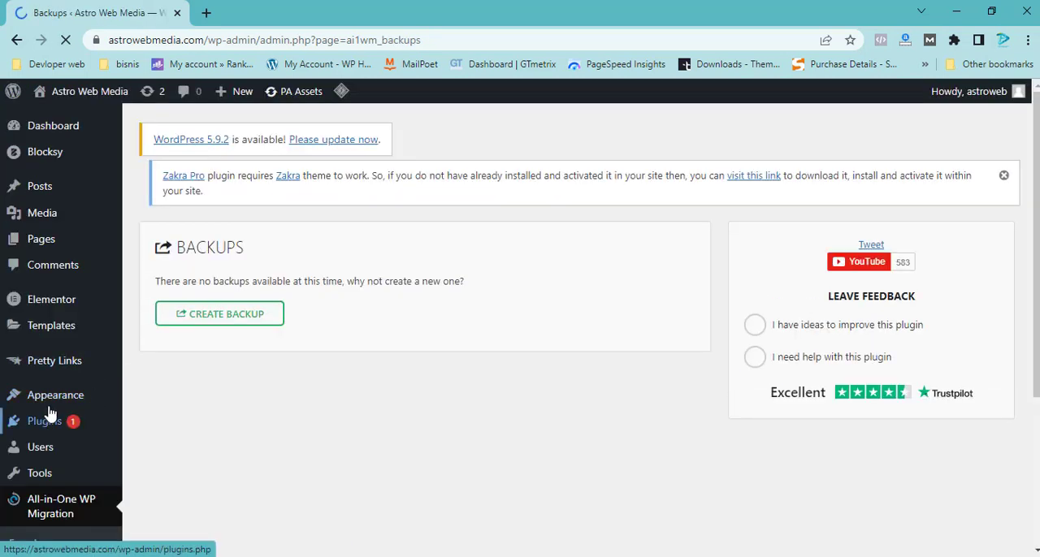
scroll(73, 504, down, 3)
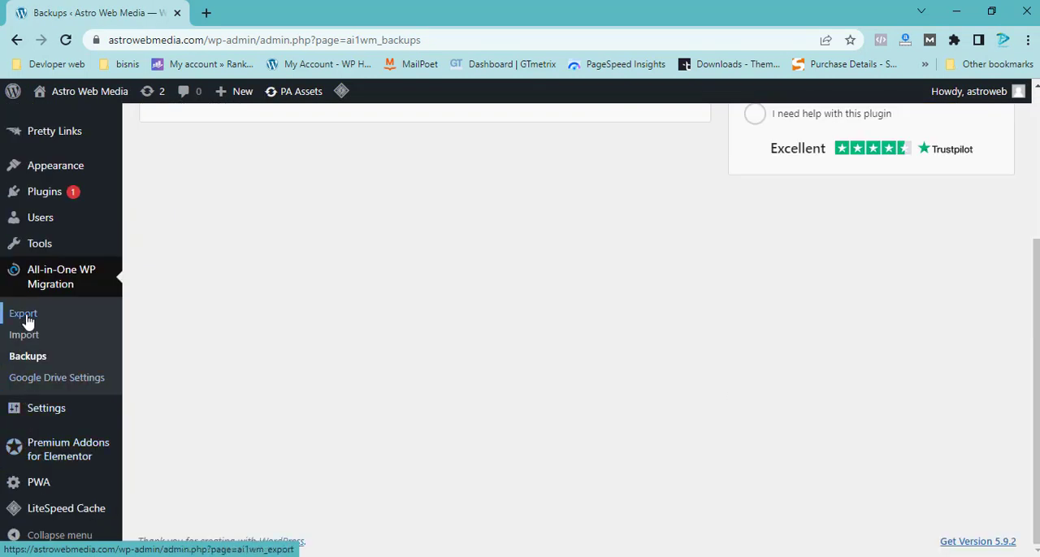
scroll(395, 285, up, 3)
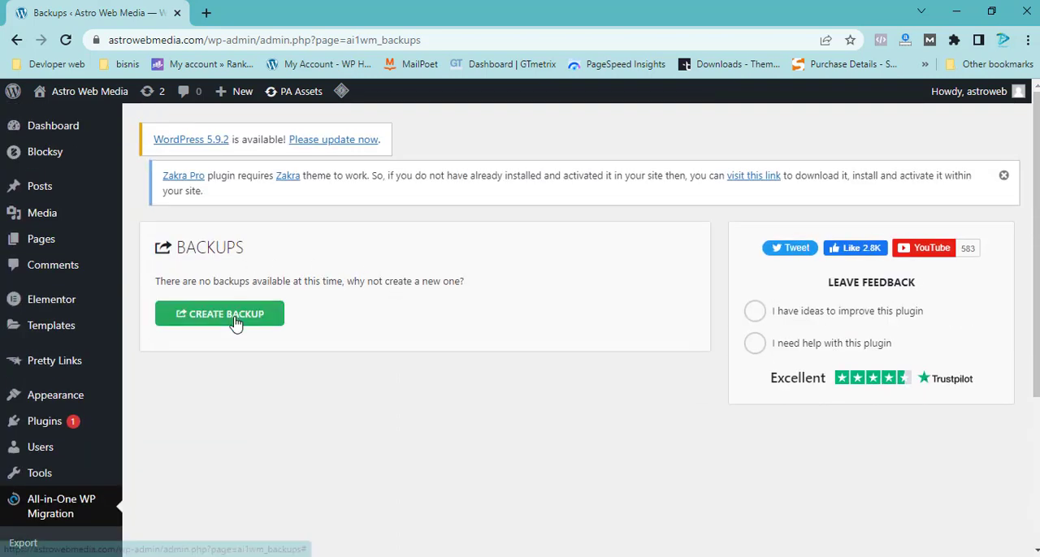
click(242, 322)
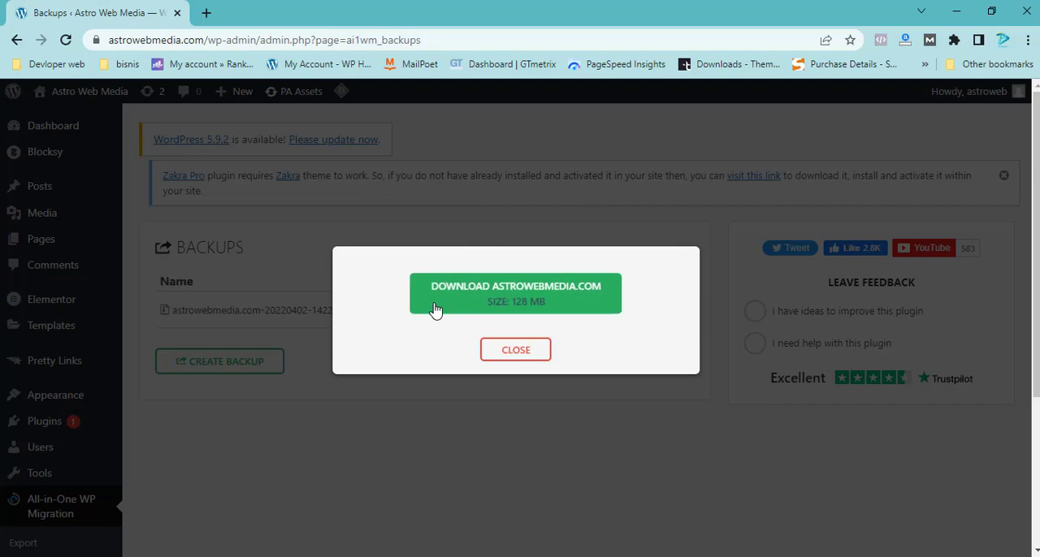
click(519, 352)
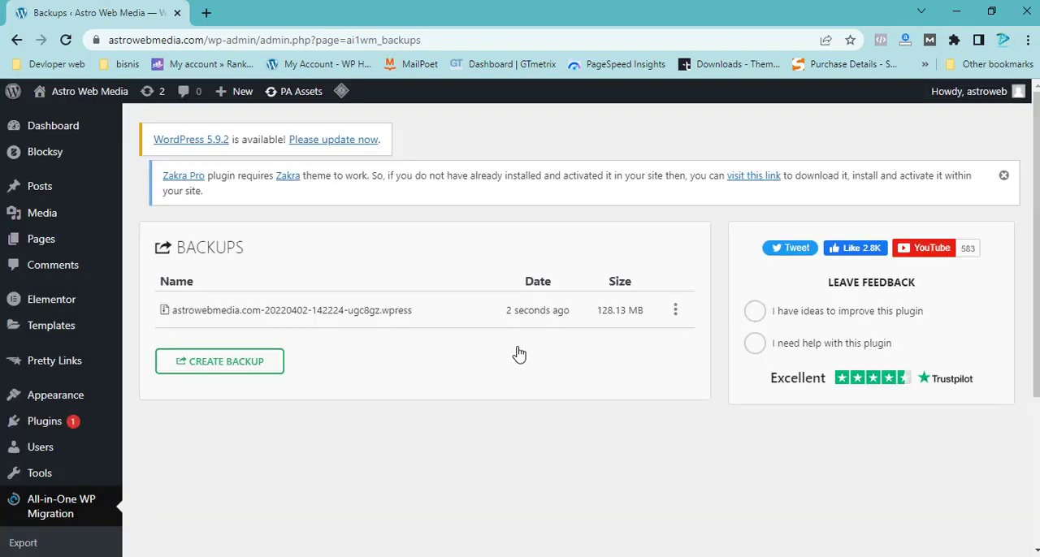
Step: Delete the newly created local .wpress backup and confirm the deletion
click(674, 313)
click(634, 392)
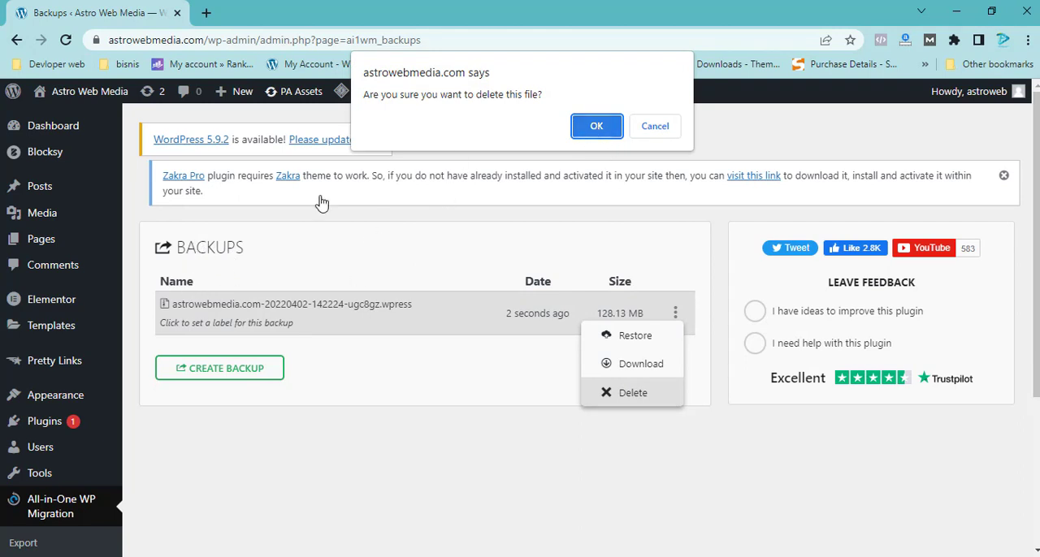
click(594, 128)
Step: Export the site to Google Drive with the migration plugin and dismiss the upload notice
scroll(203, 350, down, 2)
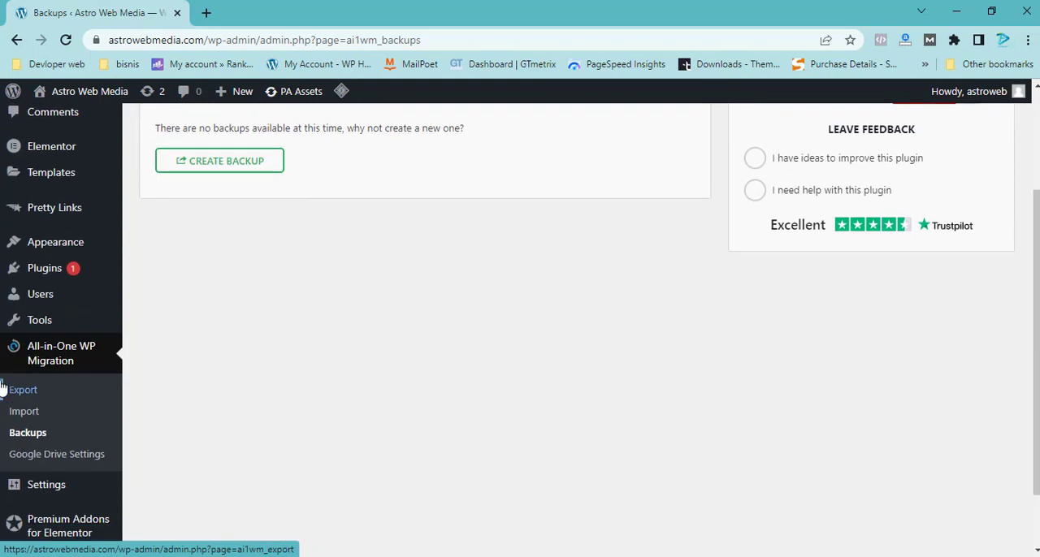
scroll(81, 392, down, 1)
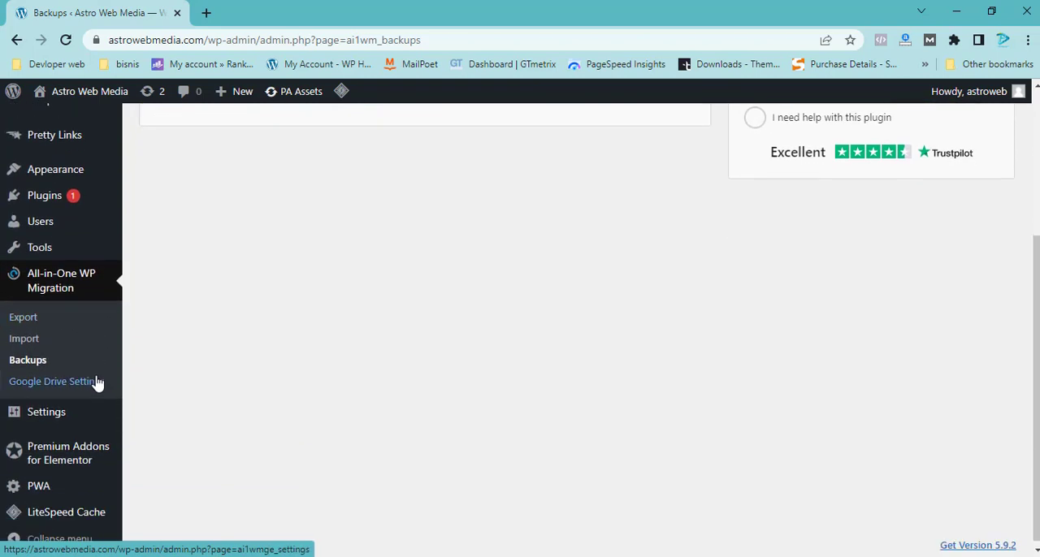
click(23, 313)
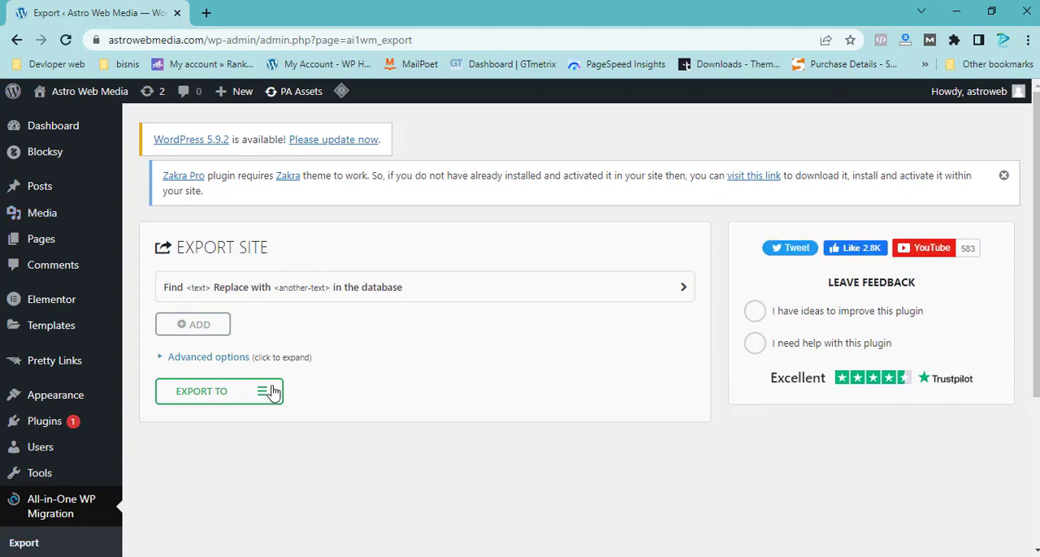
click(271, 393)
scroll(221, 423, down, 1)
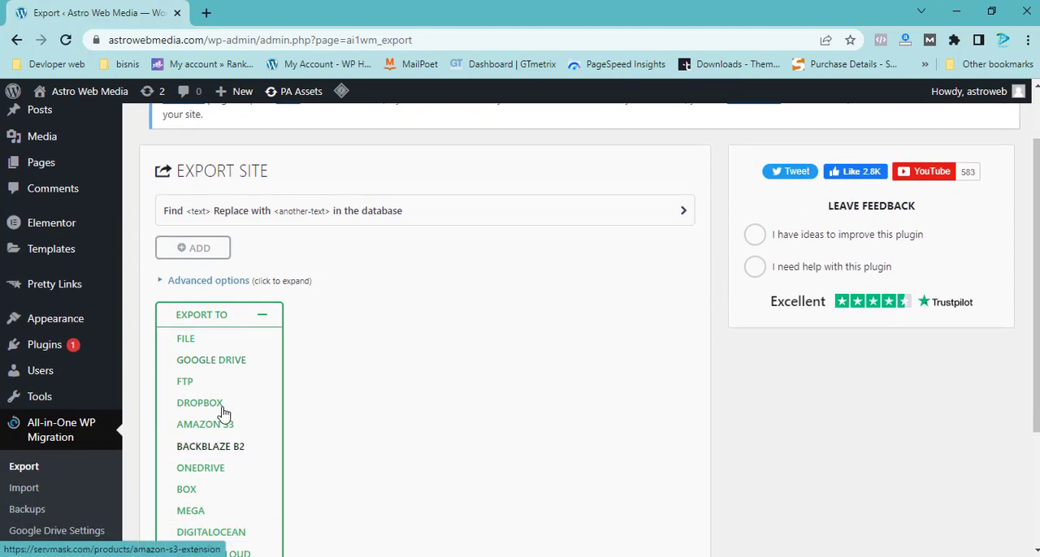
click(213, 361)
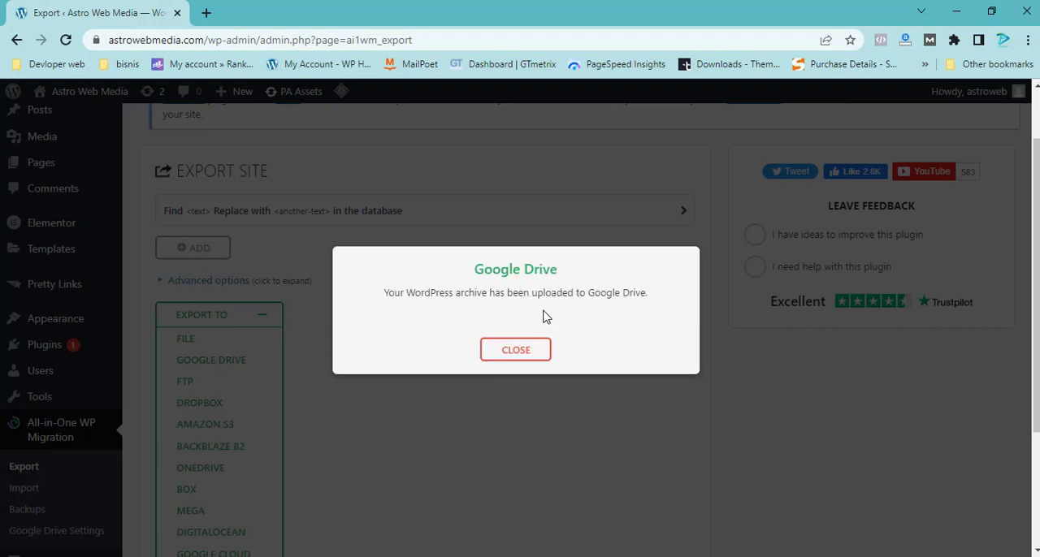
click(524, 349)
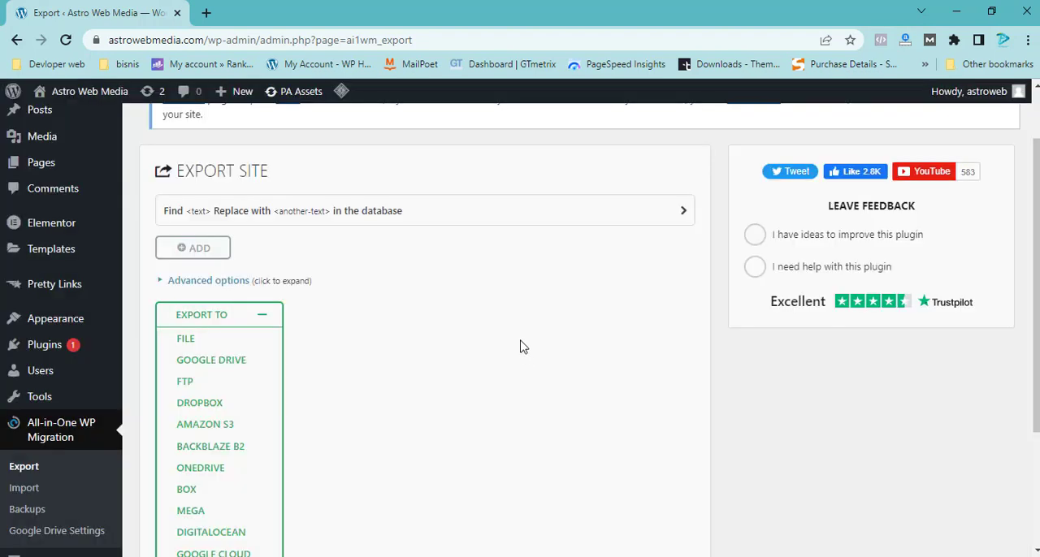
Step: Check the astrowebmedia.com destination folder in Google Drive for the exported archive, then return to the plugin's Google Drive settings
scroll(301, 268, down, 2)
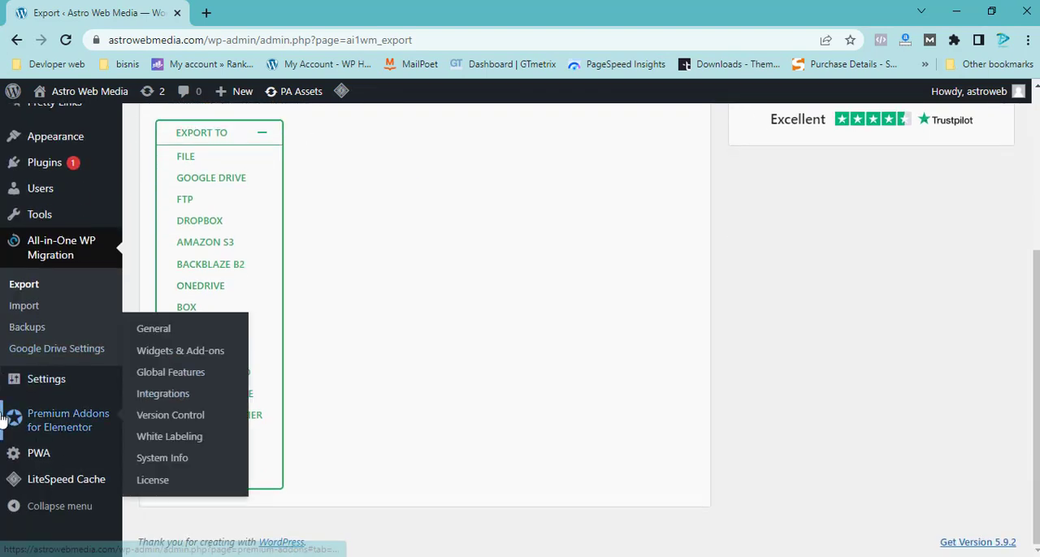
click(50, 348)
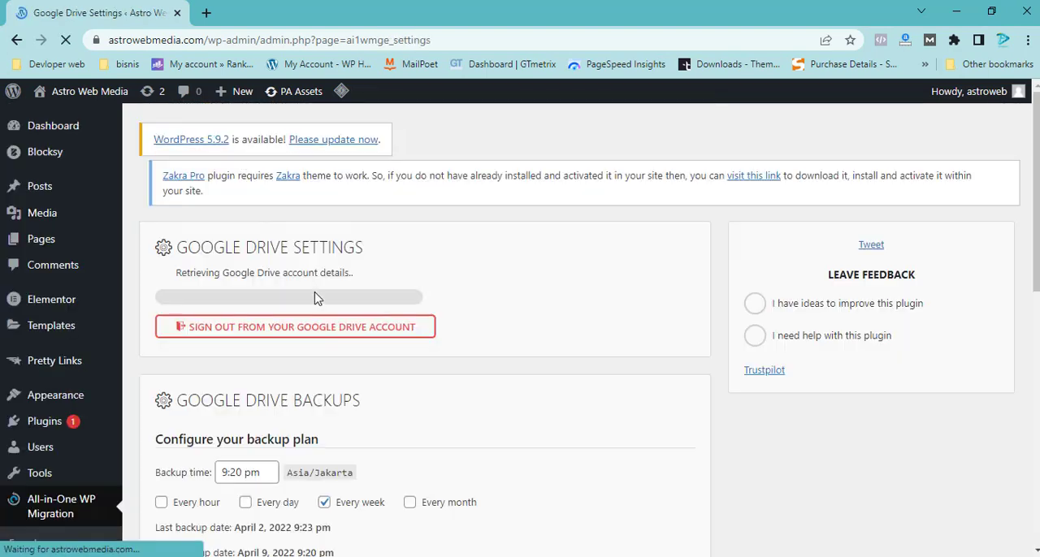
scroll(318, 316, down, 4)
scroll(529, 325, down, 2)
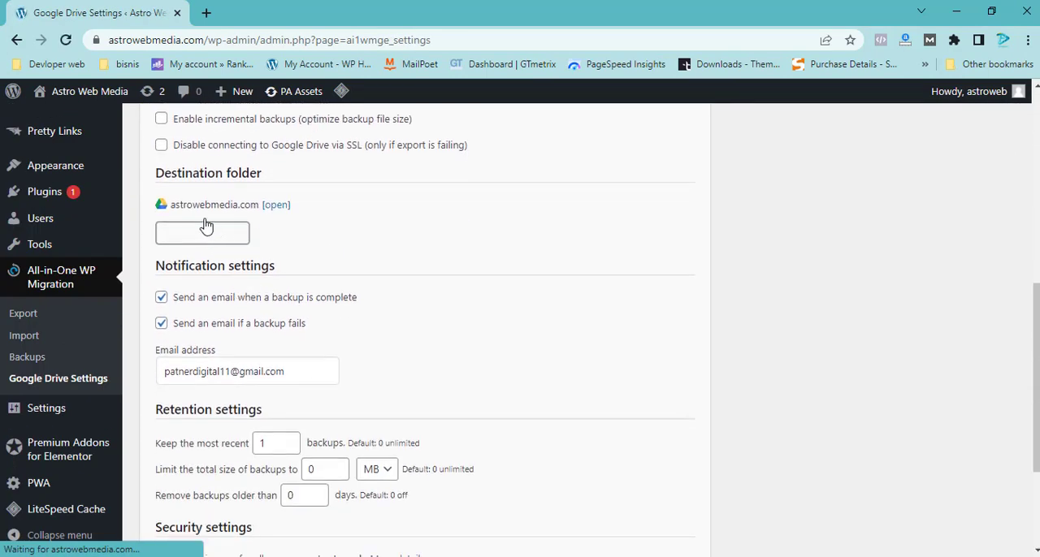
click(277, 205)
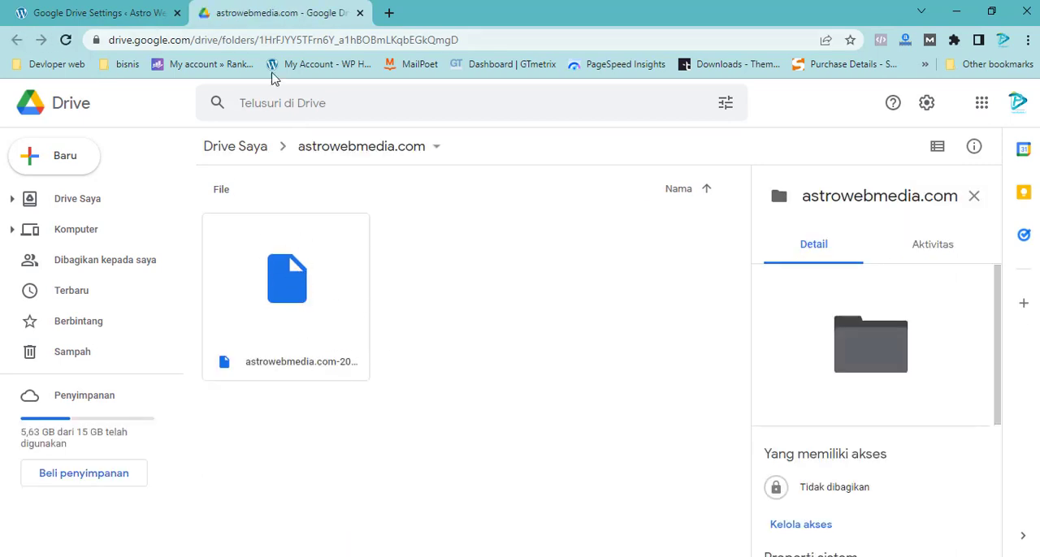
click(359, 13)
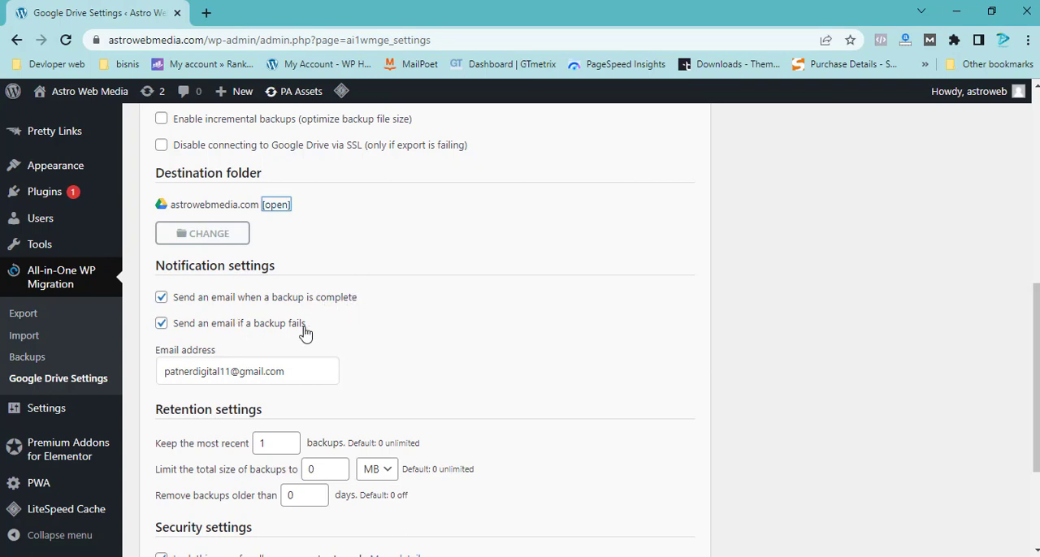
scroll(378, 301, up, 2)
scroll(345, 248, down, 4)
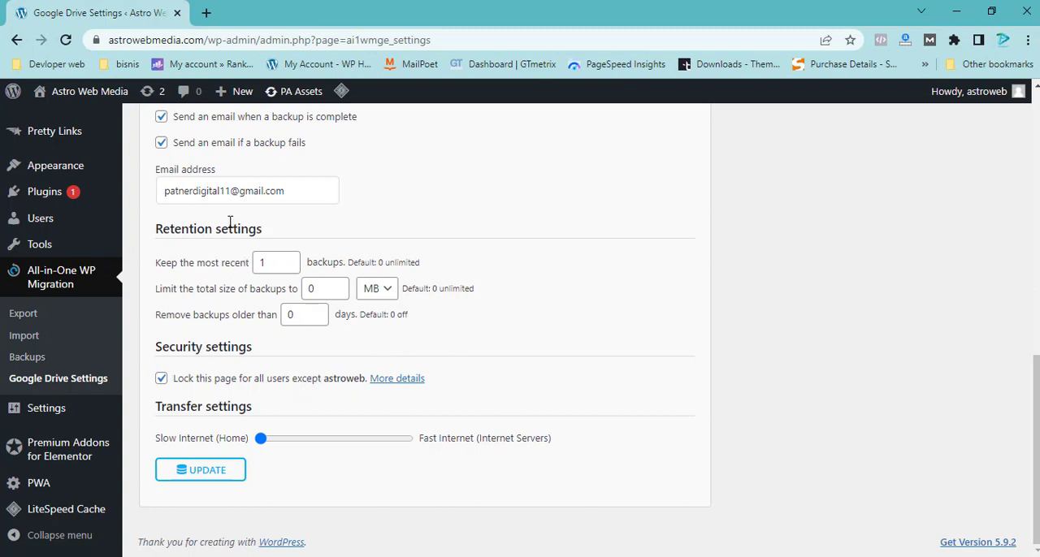
scroll(357, 265, up, 8)
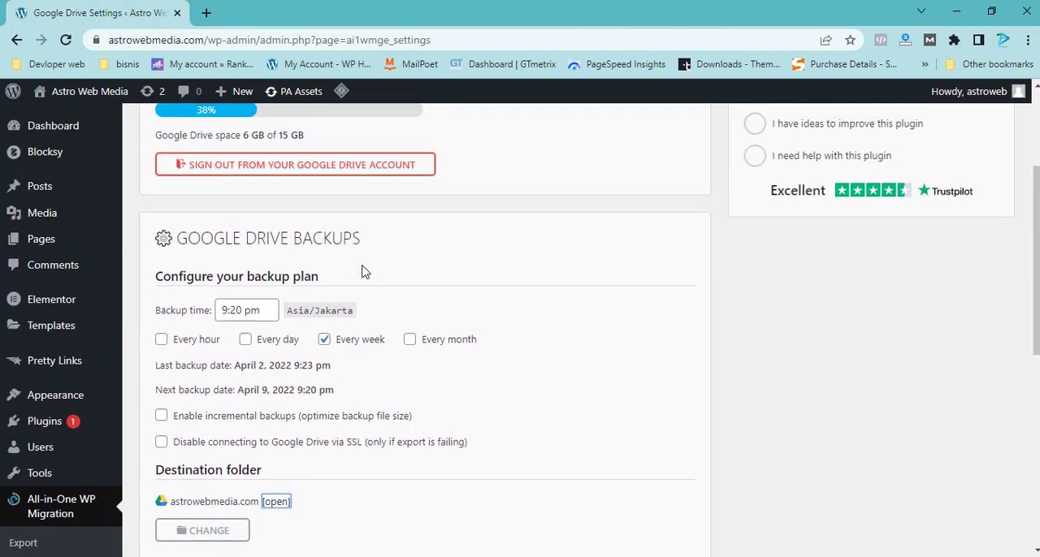
scroll(363, 272, down, 2)
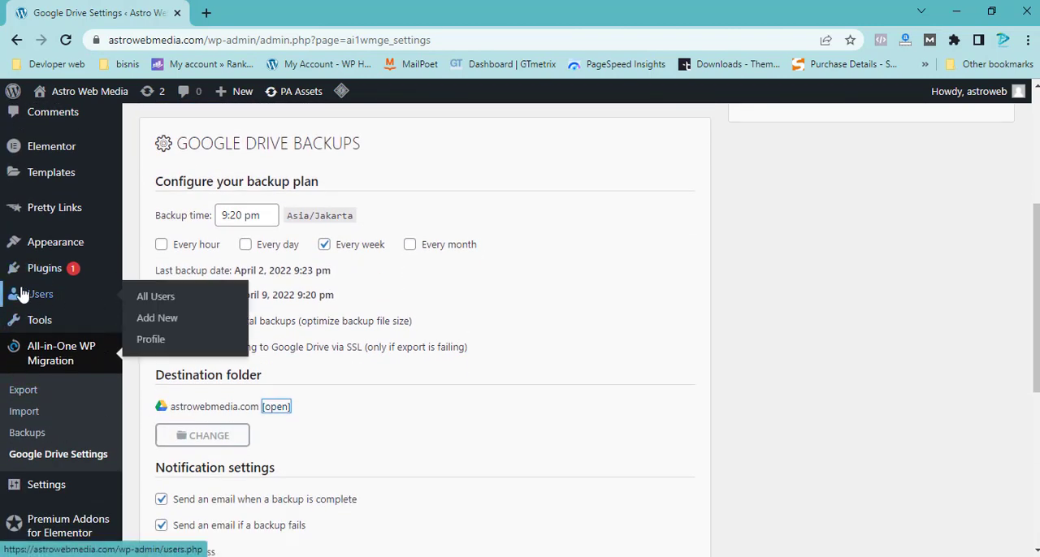
scroll(182, 370, down, 1)
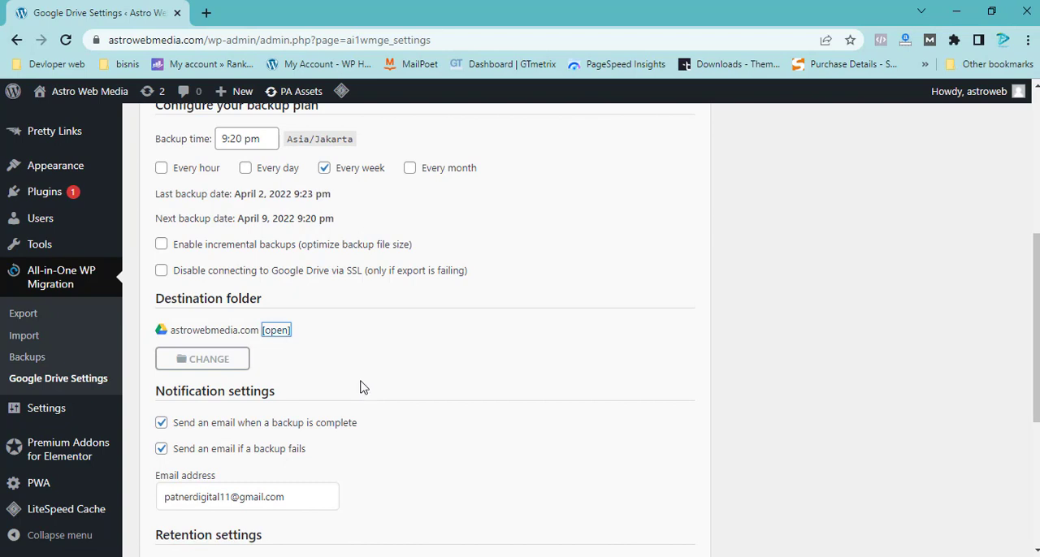
scroll(363, 368, down, 4)
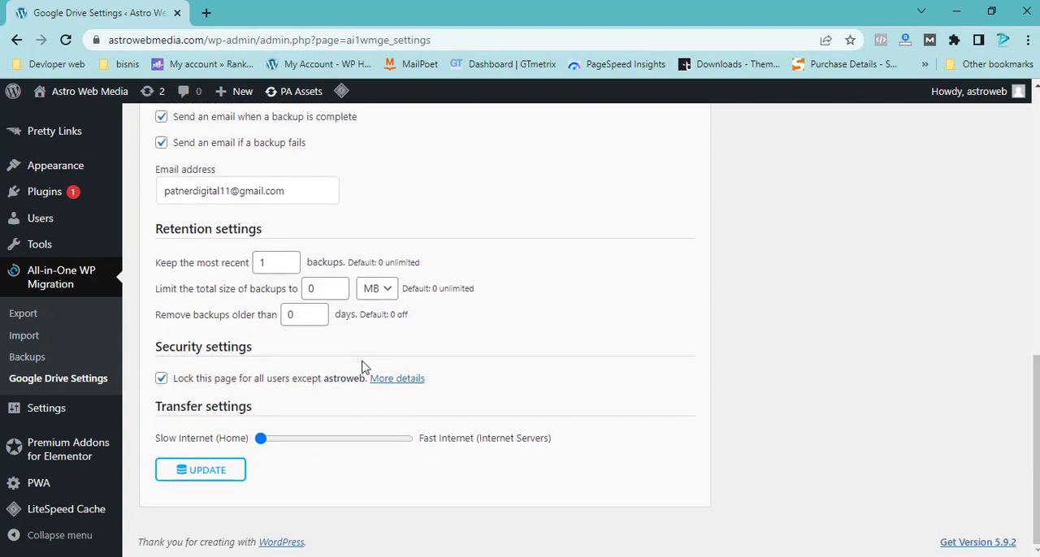